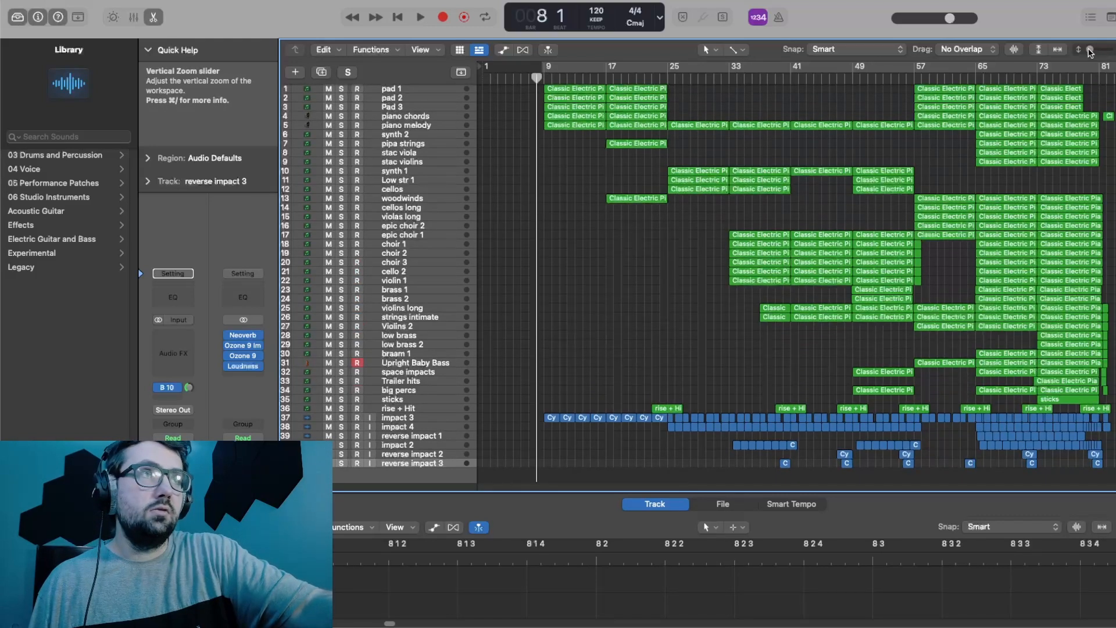
Step: Solo the pad 1, pad 2 and Pad 3 tracks and play them from bar 9 with the cycle area on
left_click_drag(1089, 49, 1092, 51)
scroll(563, 174, "up", 5)
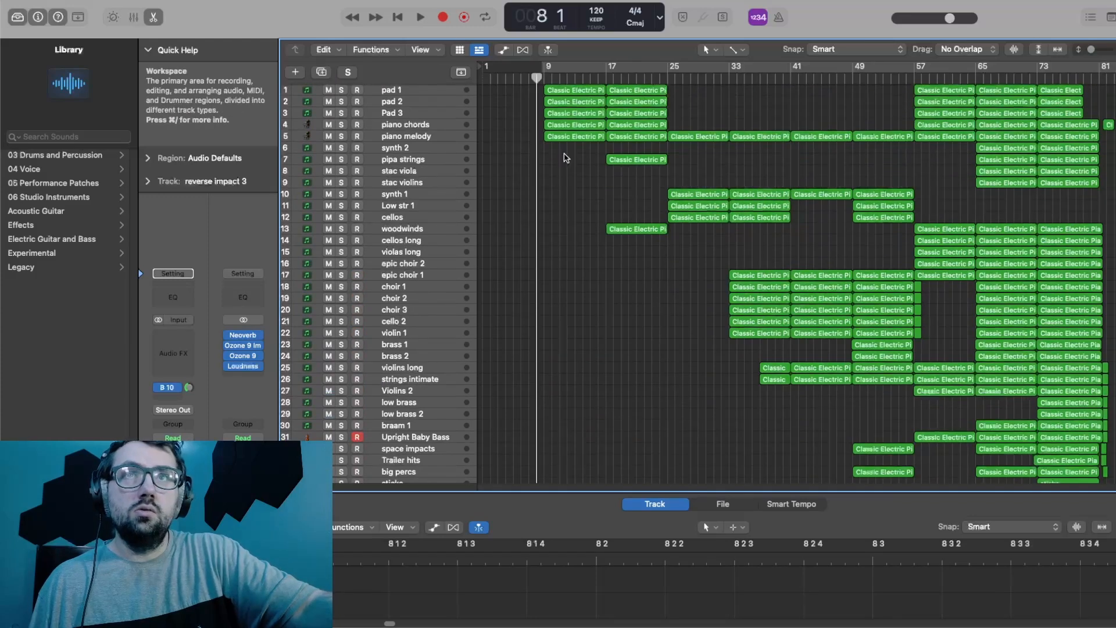
left_click_drag(341, 91, 341, 114)
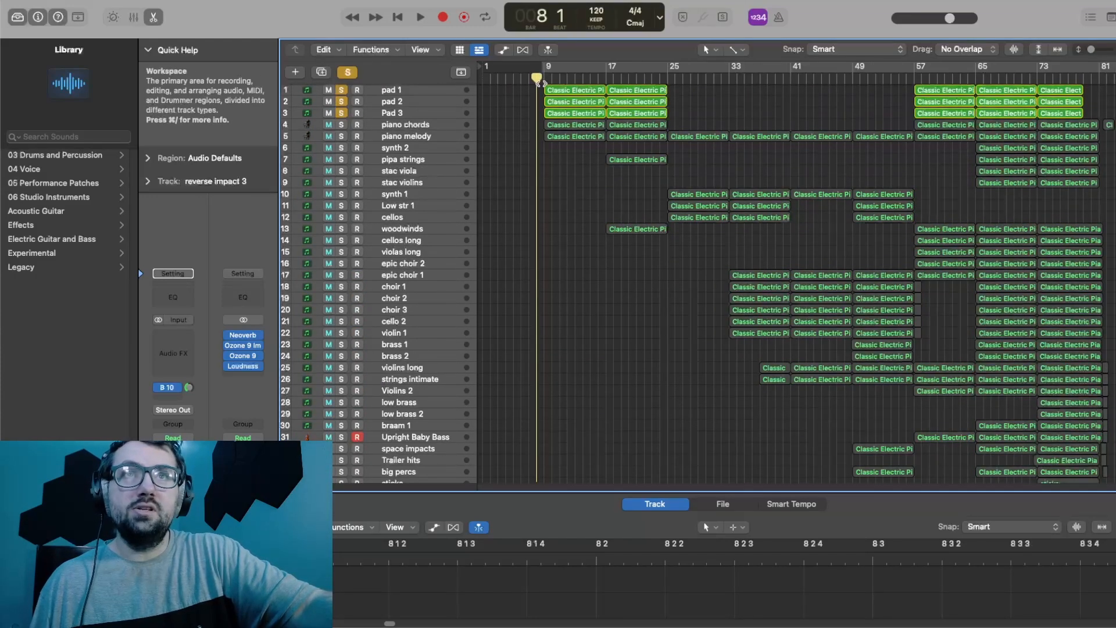
left_click_drag(536, 79, 542, 80)
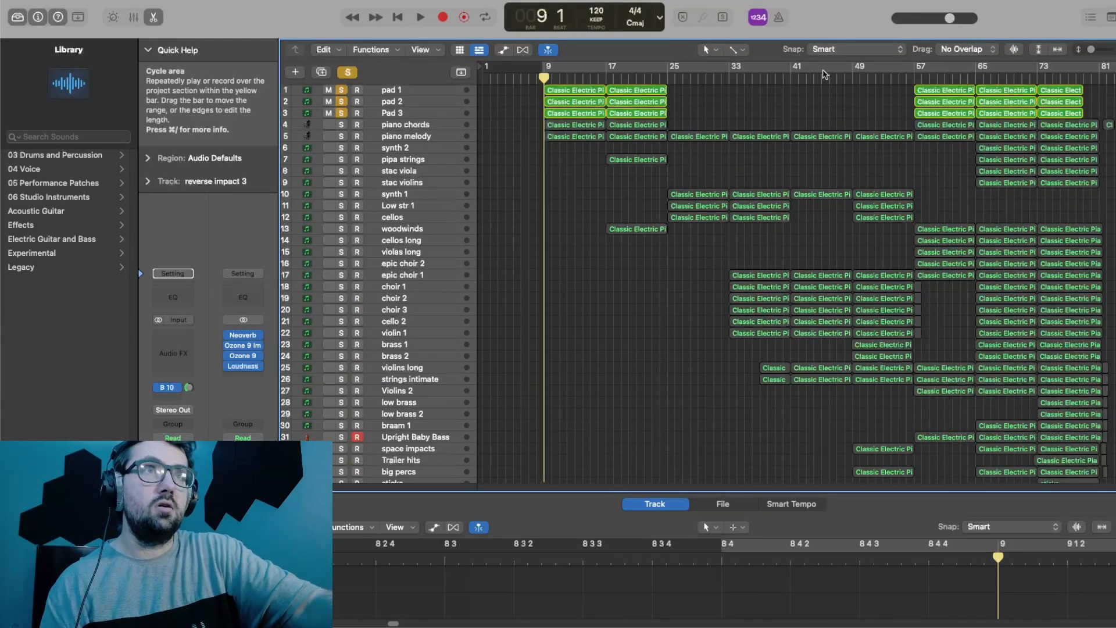
left_click(824, 67)
key("space")
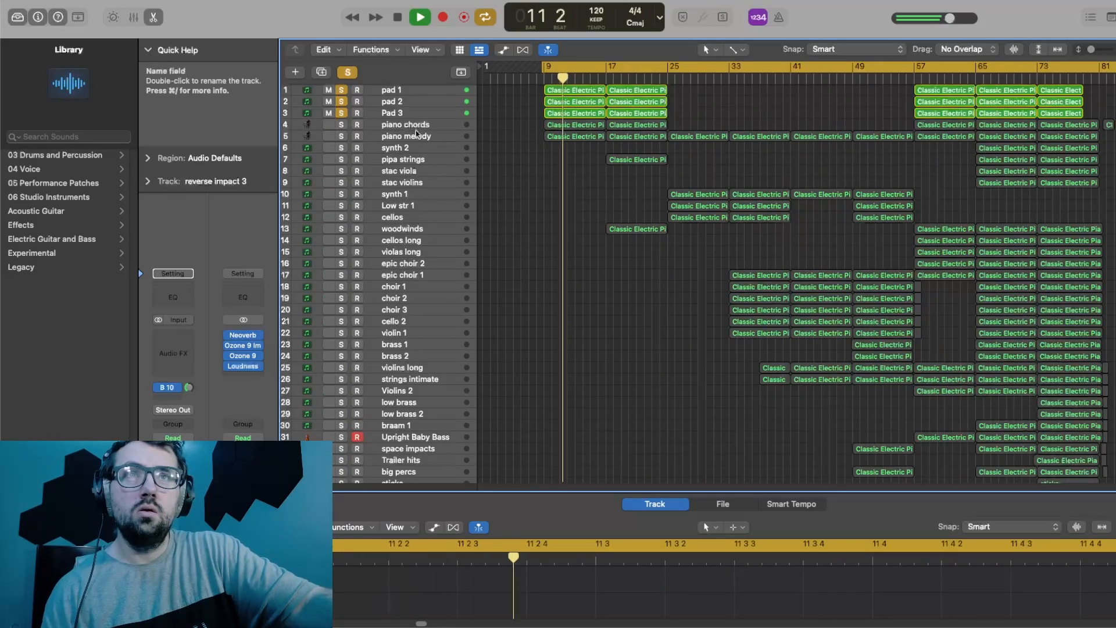
key("space")
Step: Clear the three pad solos, solo the piano chords and piano melody tracks and play them
left_click(341, 113)
left_click(341, 101)
left_click(341, 89)
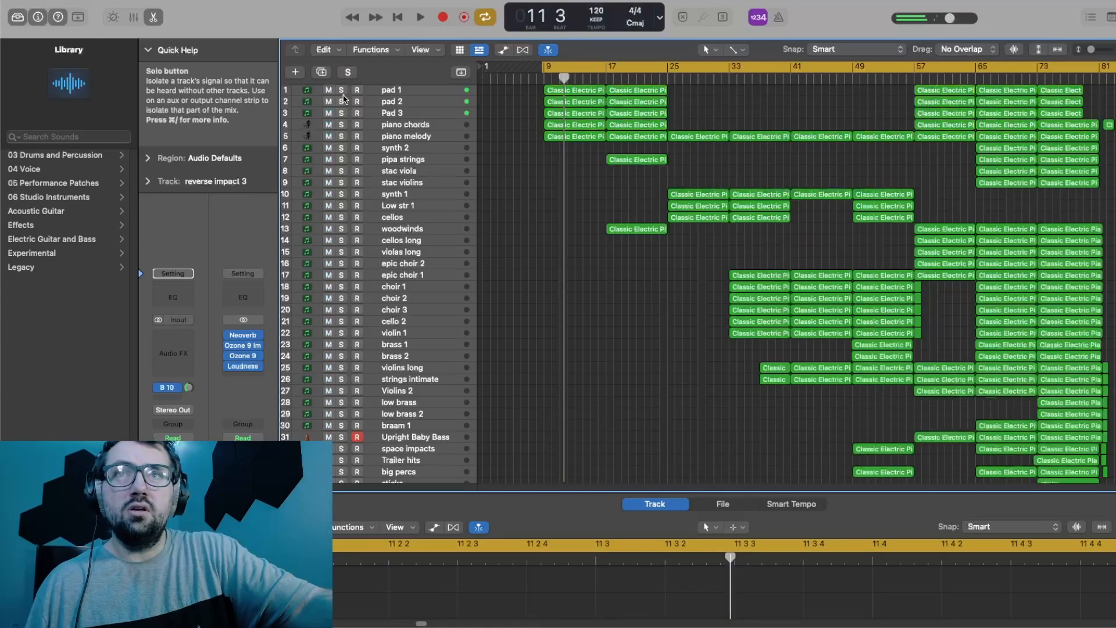
left_click(342, 124)
left_click(341, 136)
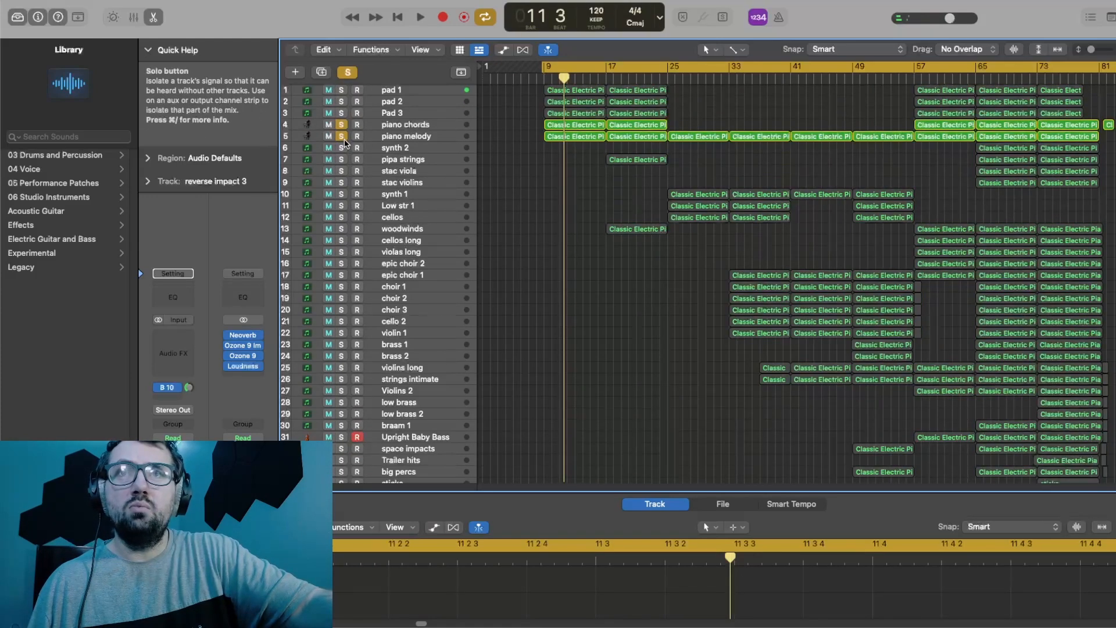
key("space")
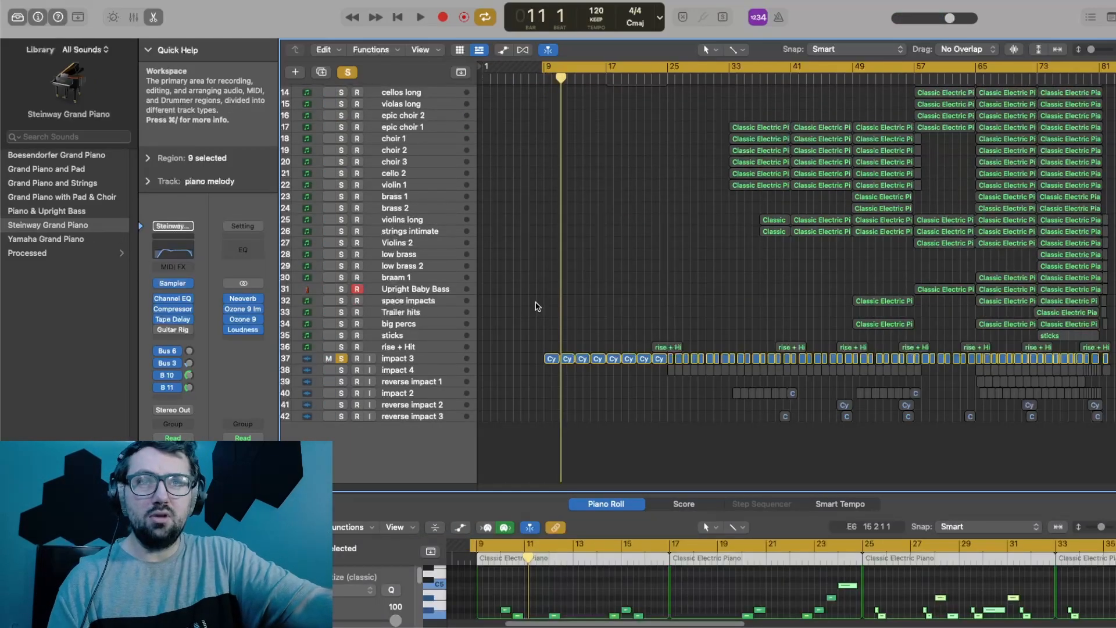
Step: Listen to the soloed impact 3 track and clear its solo
key("space")
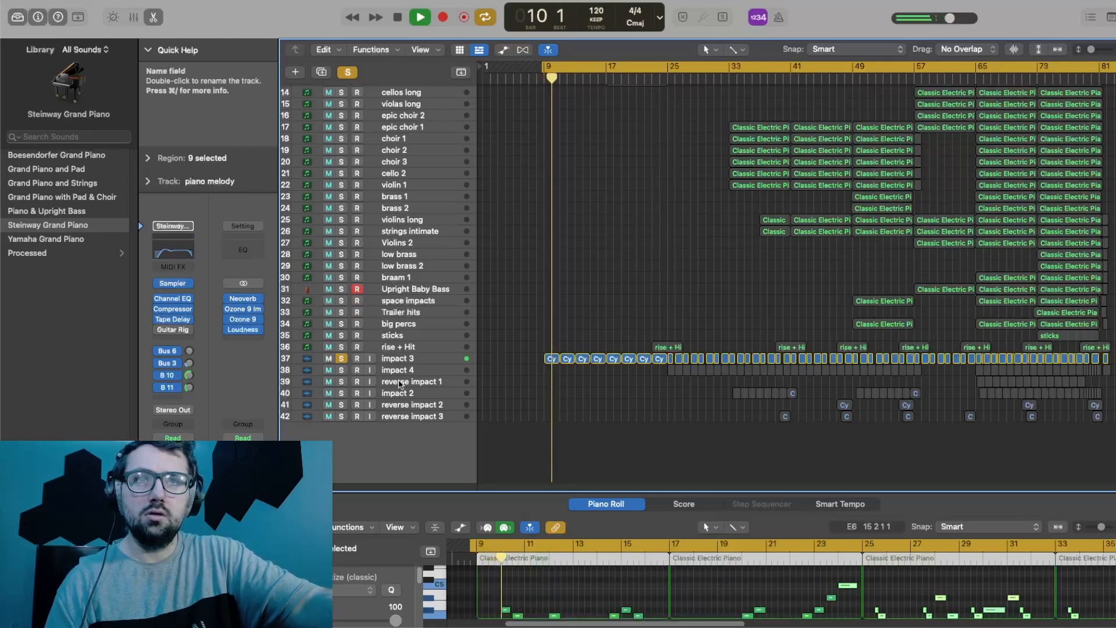
key("space")
left_click(341, 358)
Step: Play the opening section with all tracks audible and return to the top of the track list
scroll(639, 213, "up", 5)
key("space")
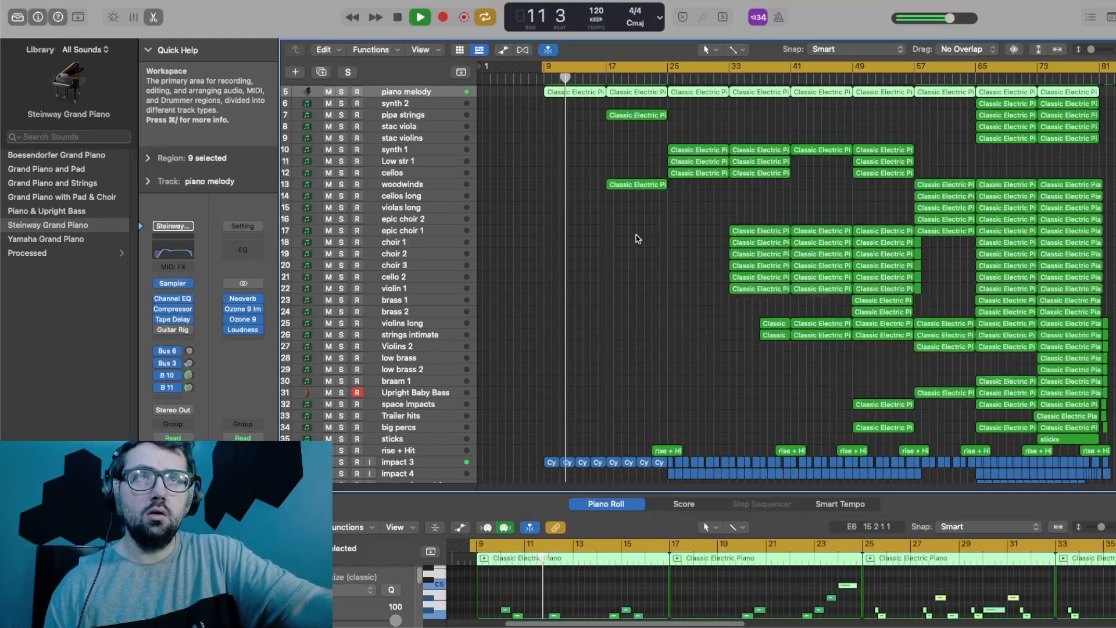
key("space")
scroll(616, 192, "up", 2)
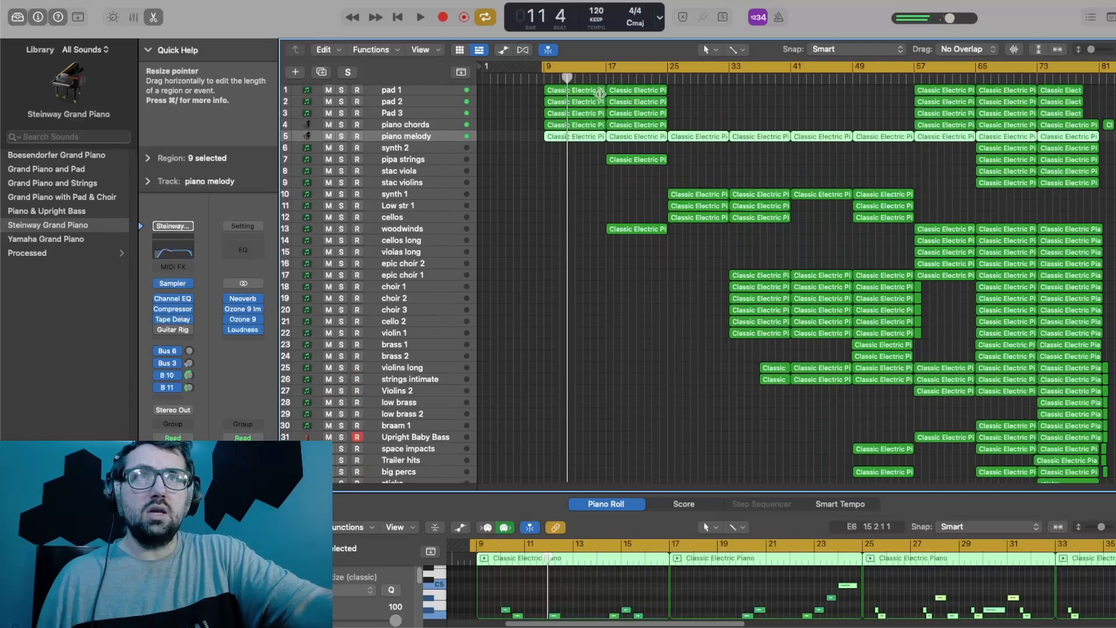
Step: Solo the pipa strings and woodwinds tracks and play them together from bar 17
left_click(604, 79)
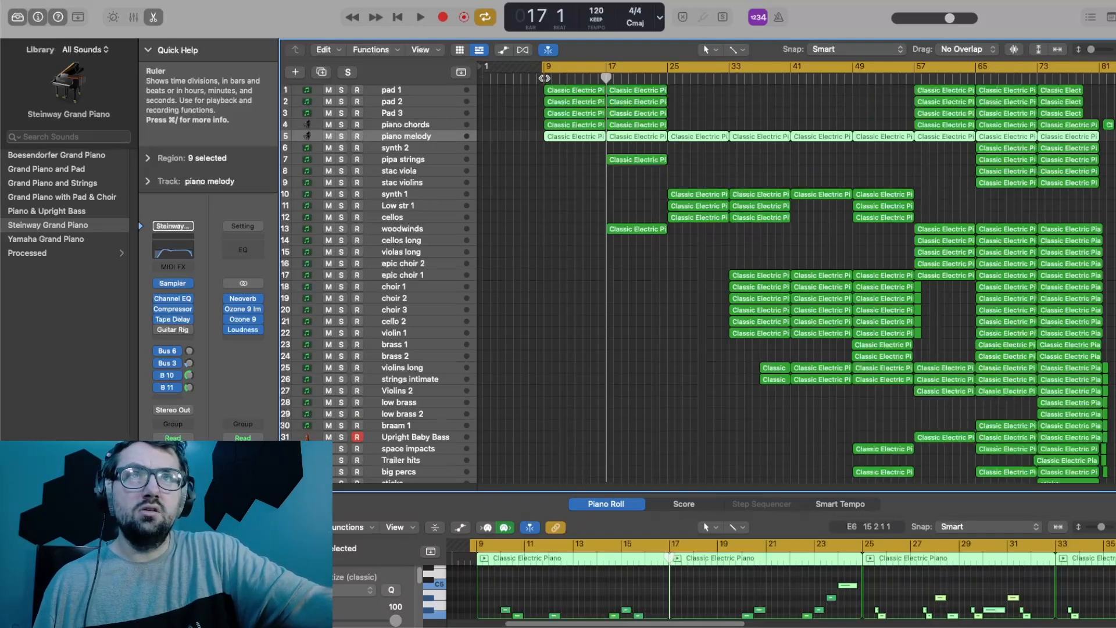
key("super+Right")
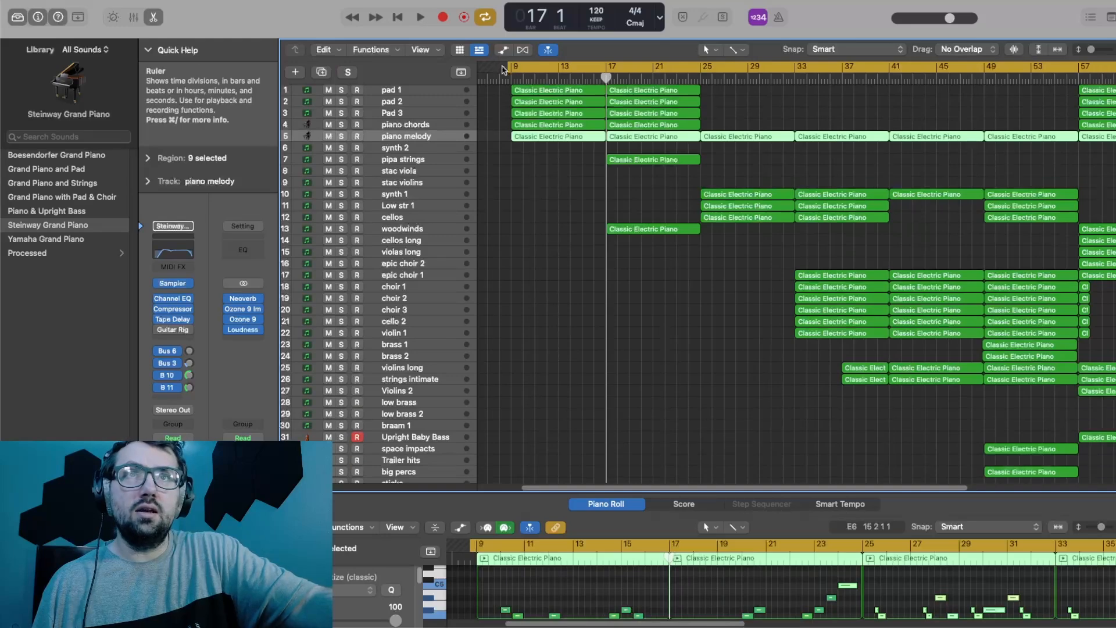
key("super+Left")
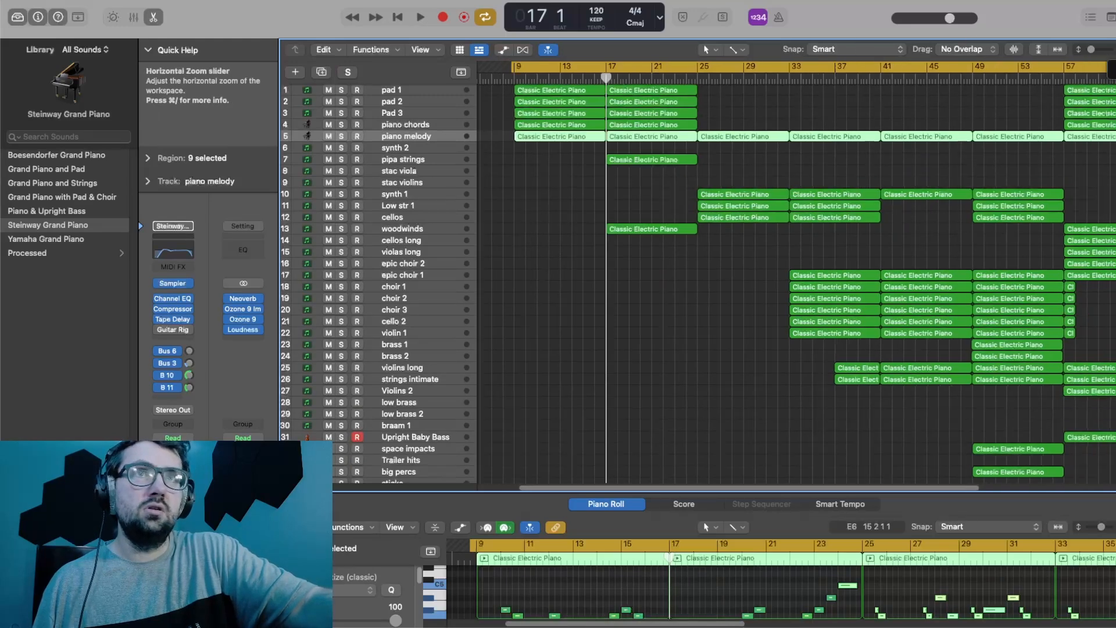
left_click(342, 160)
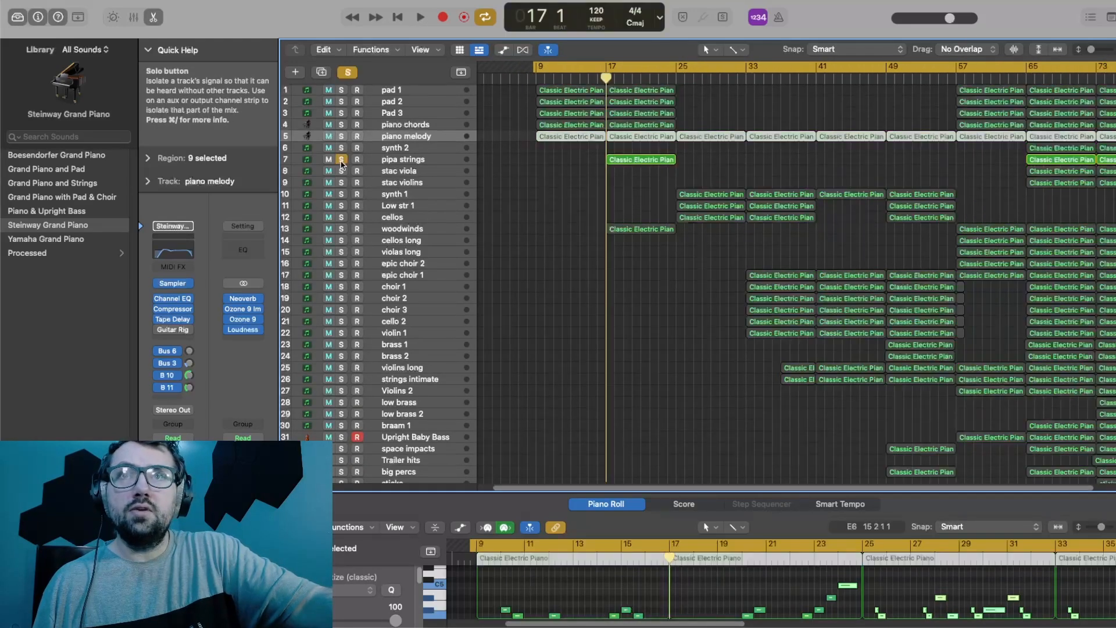
left_click(341, 228)
left_click(601, 79)
key("space")
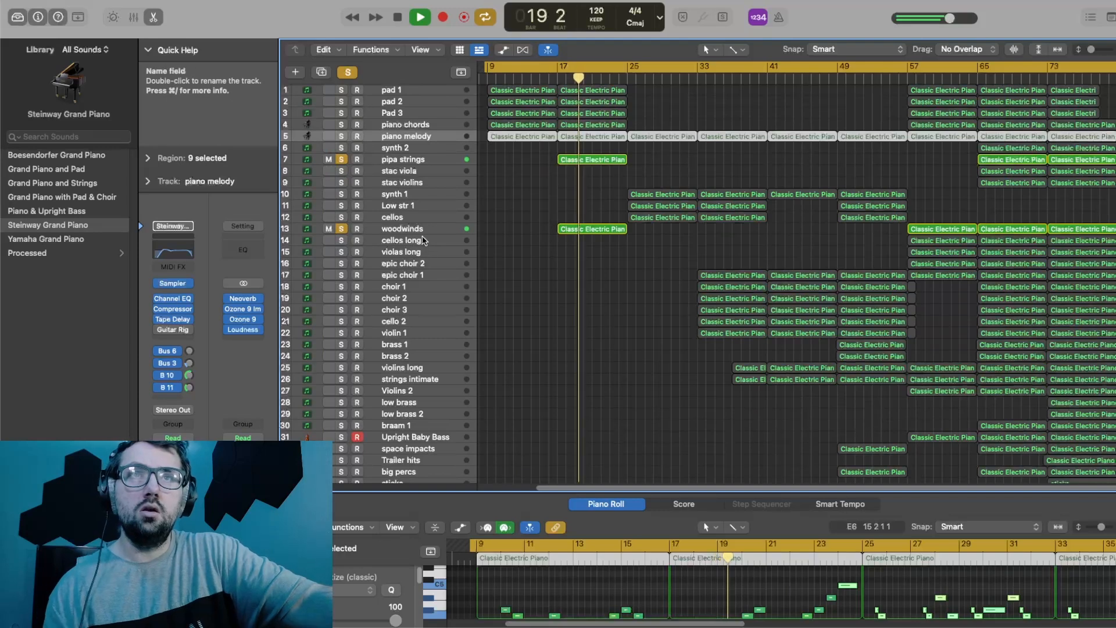
Step: Listen to pipa strings alone and woodwinds alone, and clear both solos
left_click(341, 228)
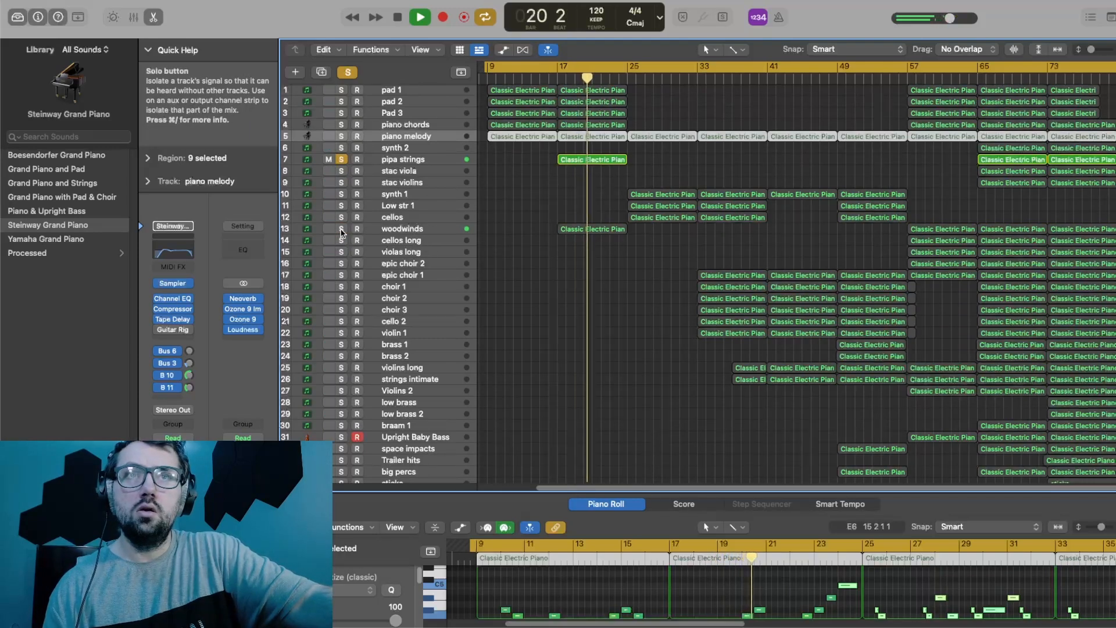
left_click(341, 228)
left_click(341, 159)
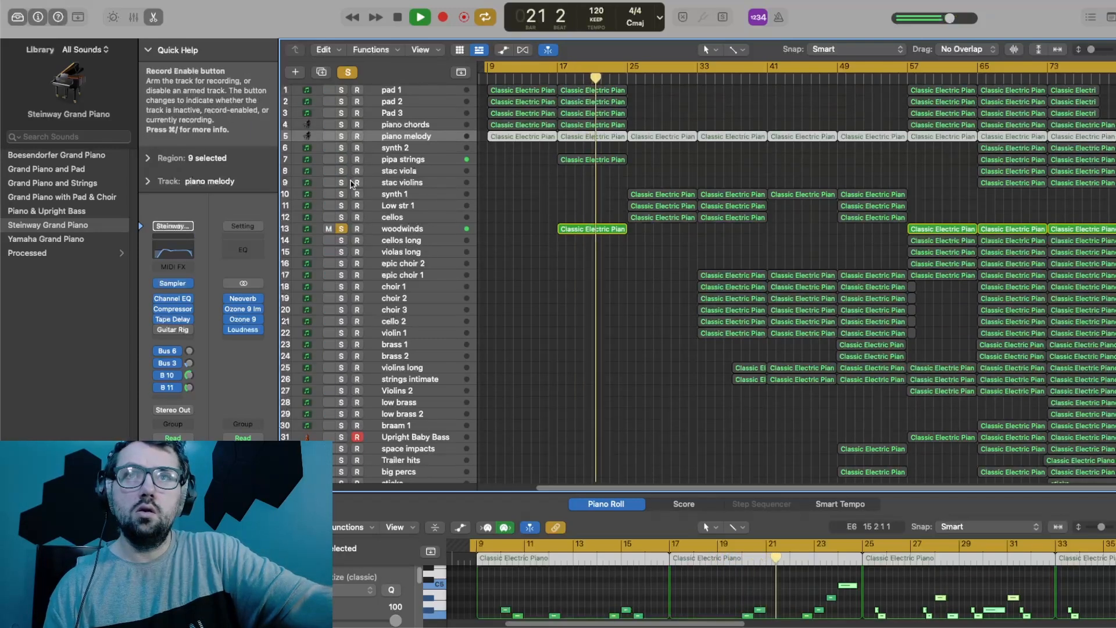
key("space")
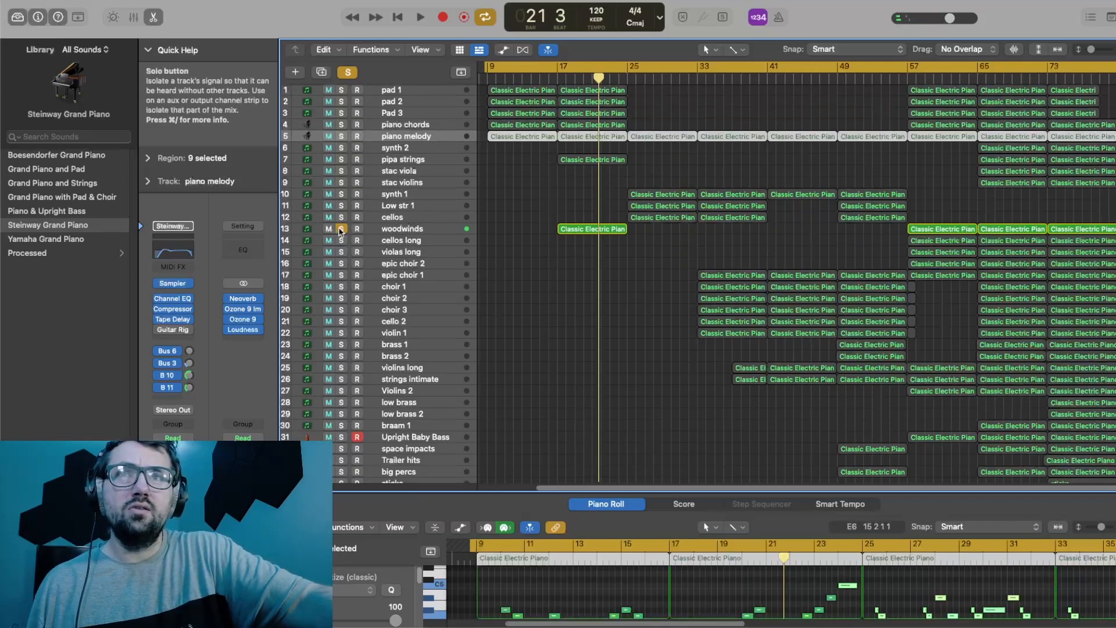
left_click(342, 228)
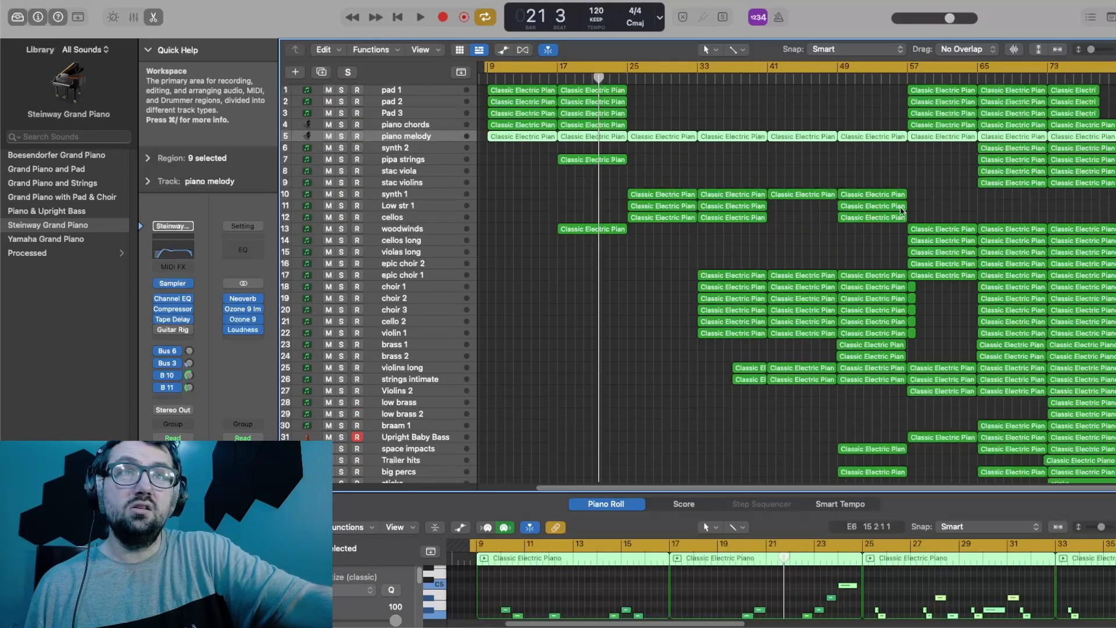
Step: Open the Opus instrument on the pipa strings track to examine its loaded patch
left_click(409, 165)
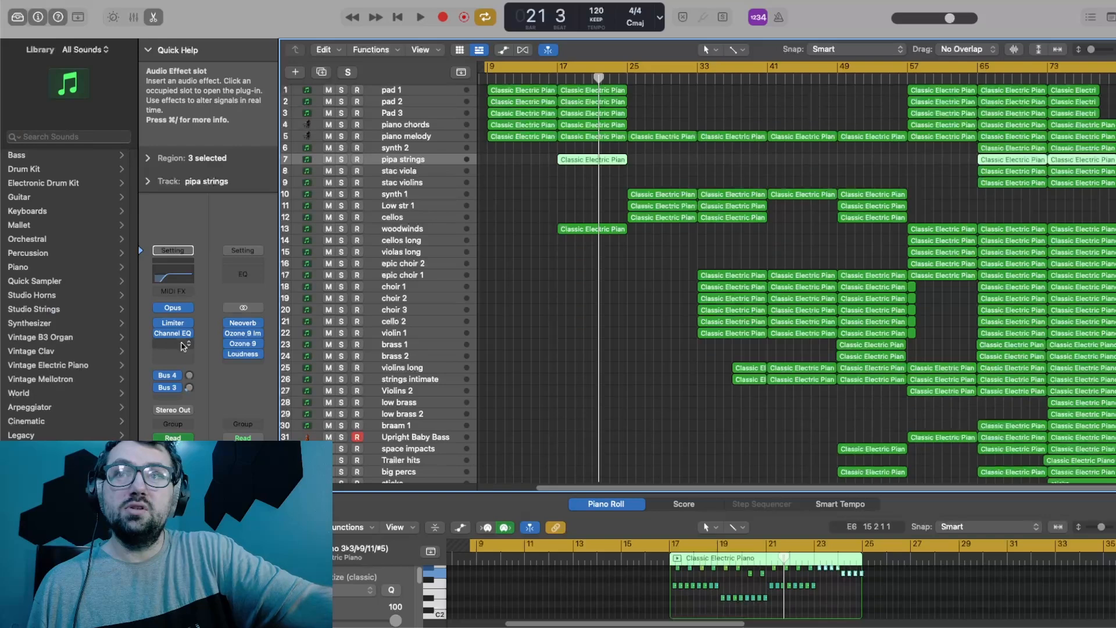
left_click(173, 307)
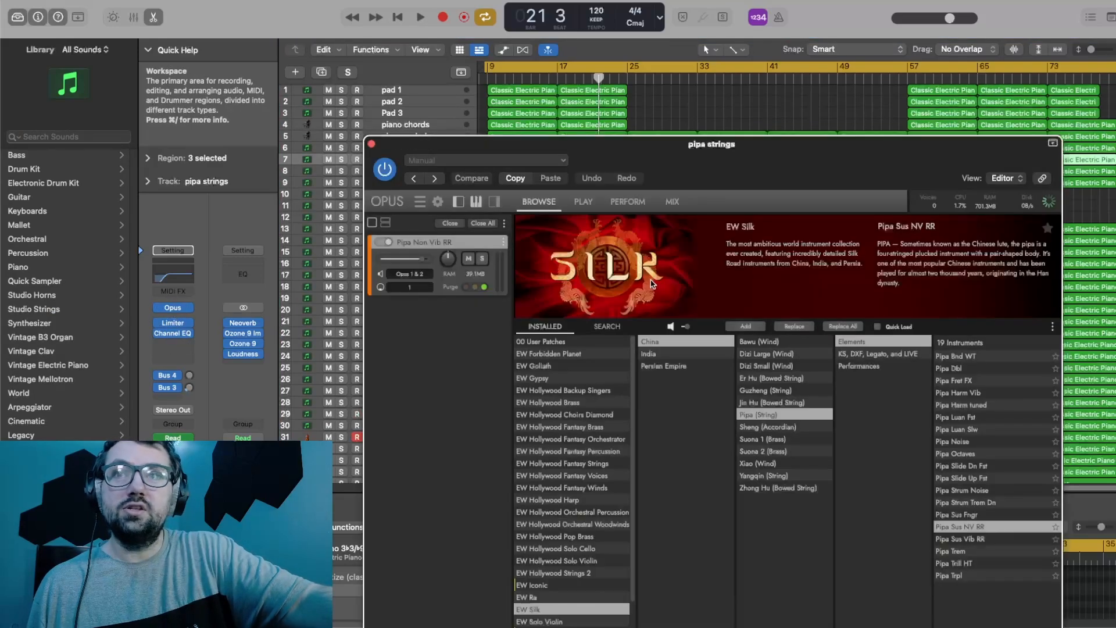
left_click_drag(715, 163, 581, 76)
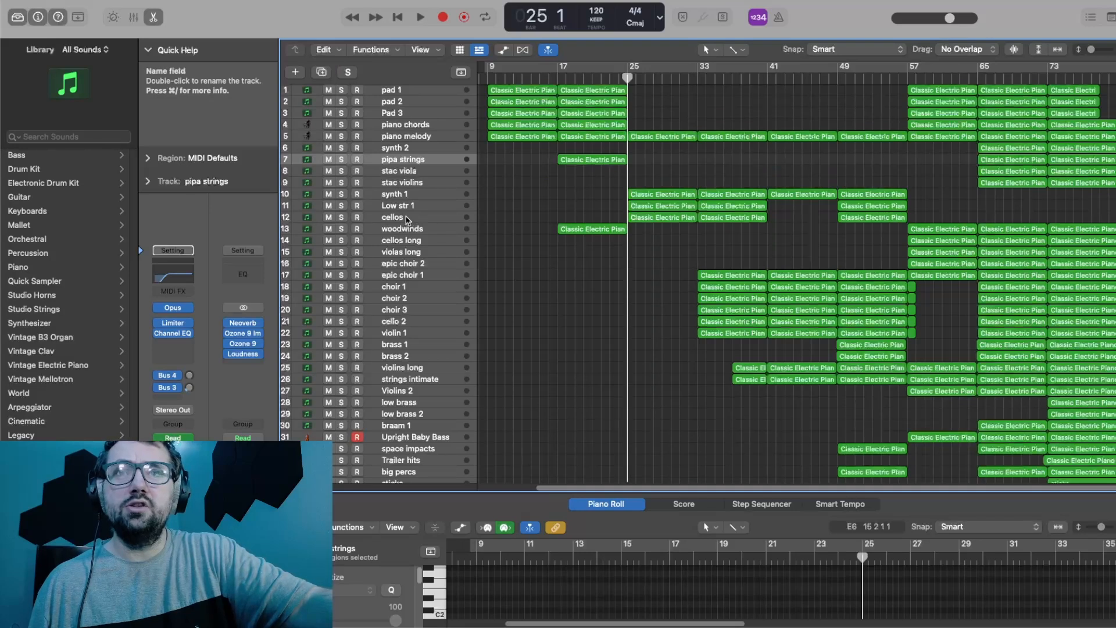
Step: Play the next section from bar 25 with all tracks audible
key("space")
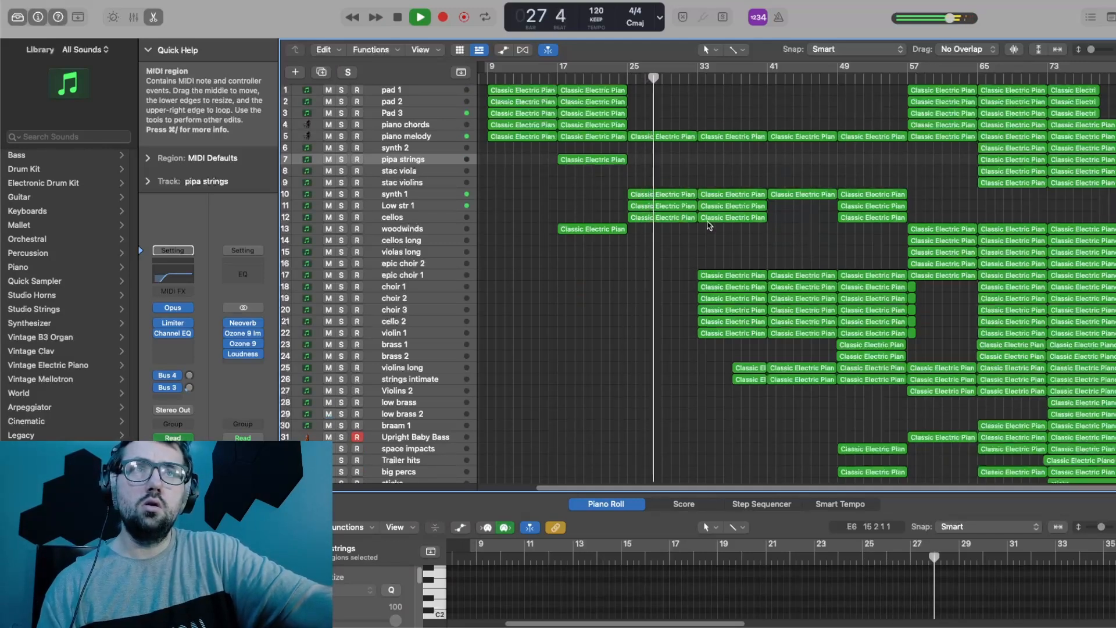
key("space")
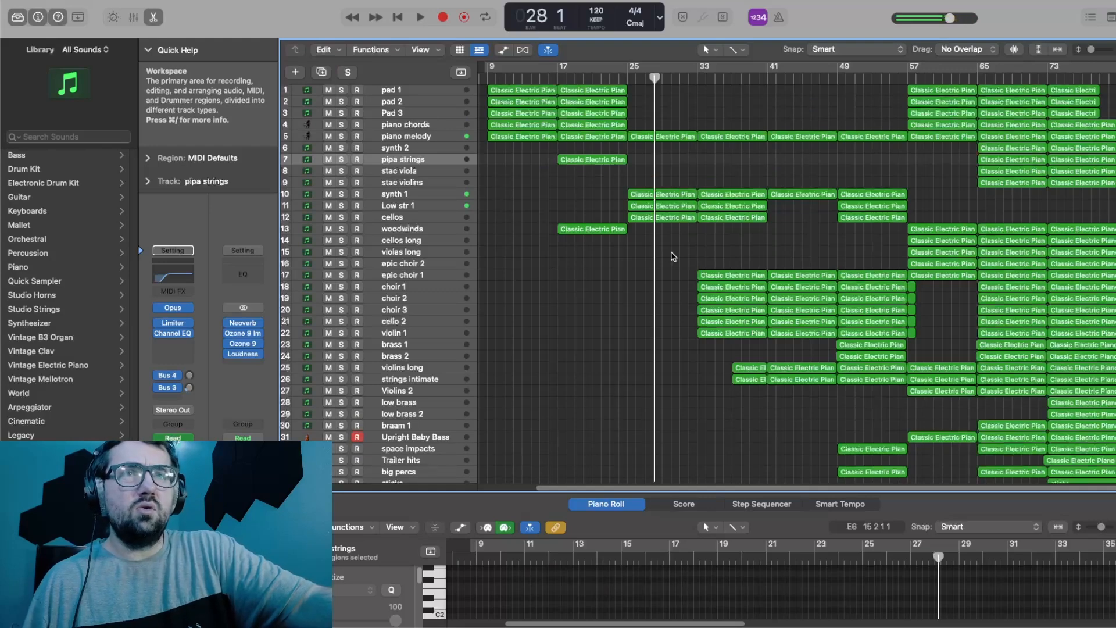
Step: Solo the tracks from epic choir 1 to violin 1 and select their bar 33 regions to examine the notes
left_click(695, 78)
left_click_drag(1115, 50, 1087, 52)
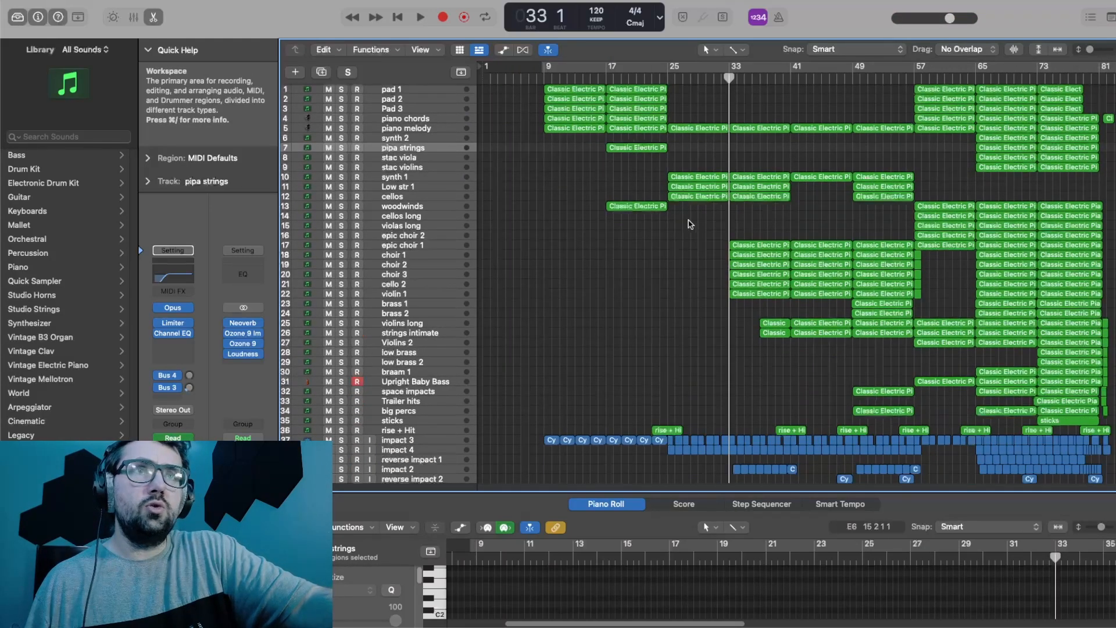
left_click_drag(344, 258, 343, 323)
left_click(342, 245)
left_click_drag(735, 324, 744, 247)
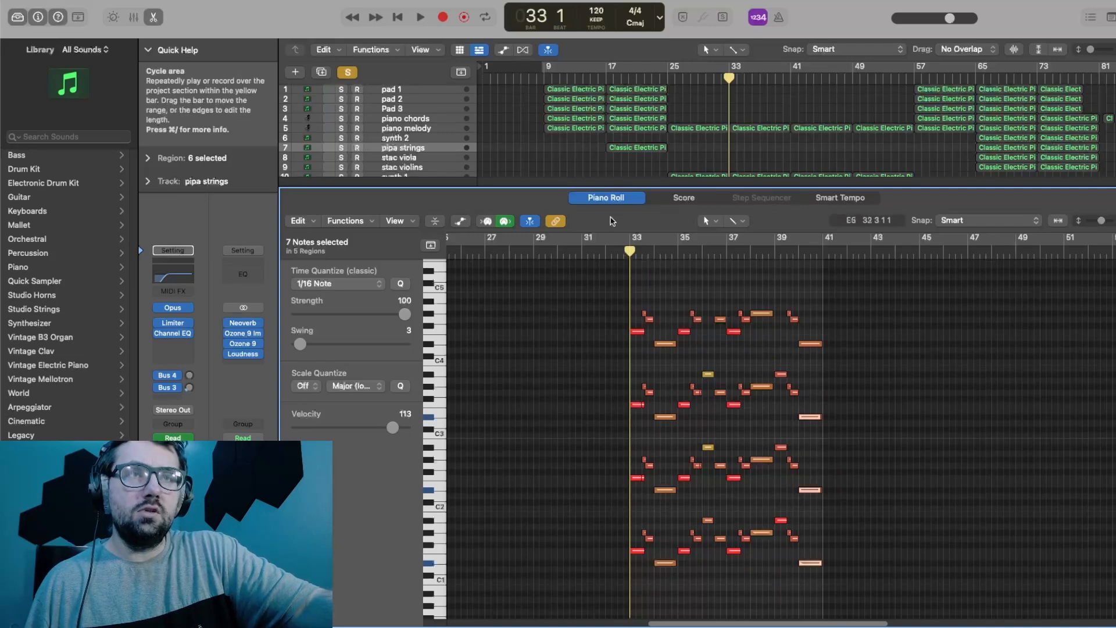
Step: Shrink the piano roll, deselect the regions and clear the solos from epic choir 1 to violin 1
left_click_drag(607, 187, 643, 459)
left_click(690, 351)
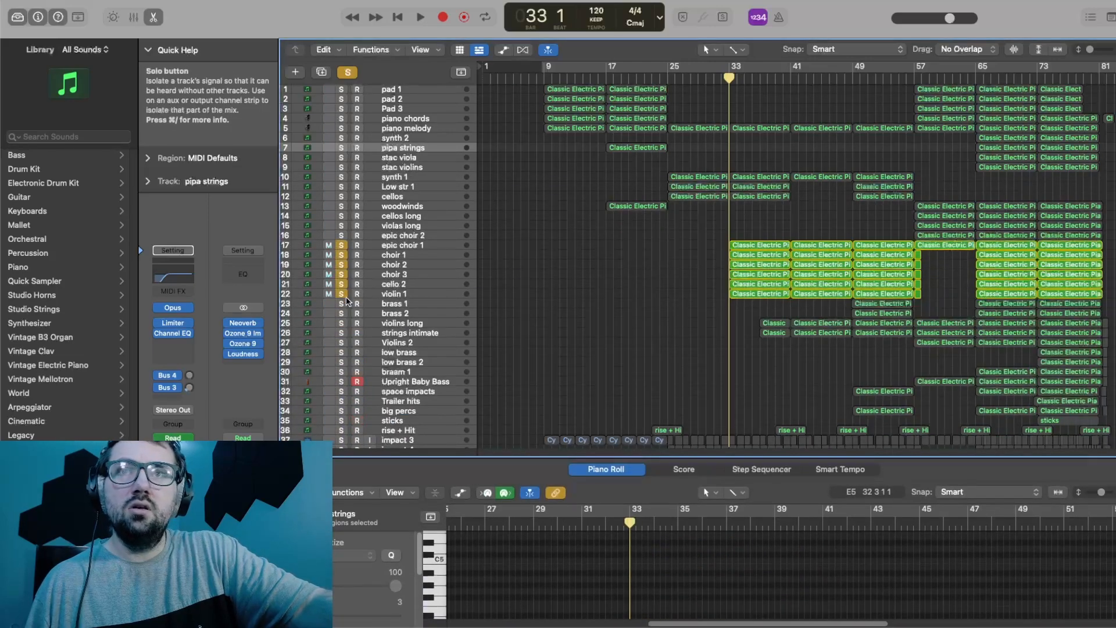
left_click_drag(341, 294, 341, 244)
Step: Examine the notes of the synth 1, Low str 1 and cellos regions at bar 33 and play the arrangement from there
left_click_drag(753, 206, 755, 177)
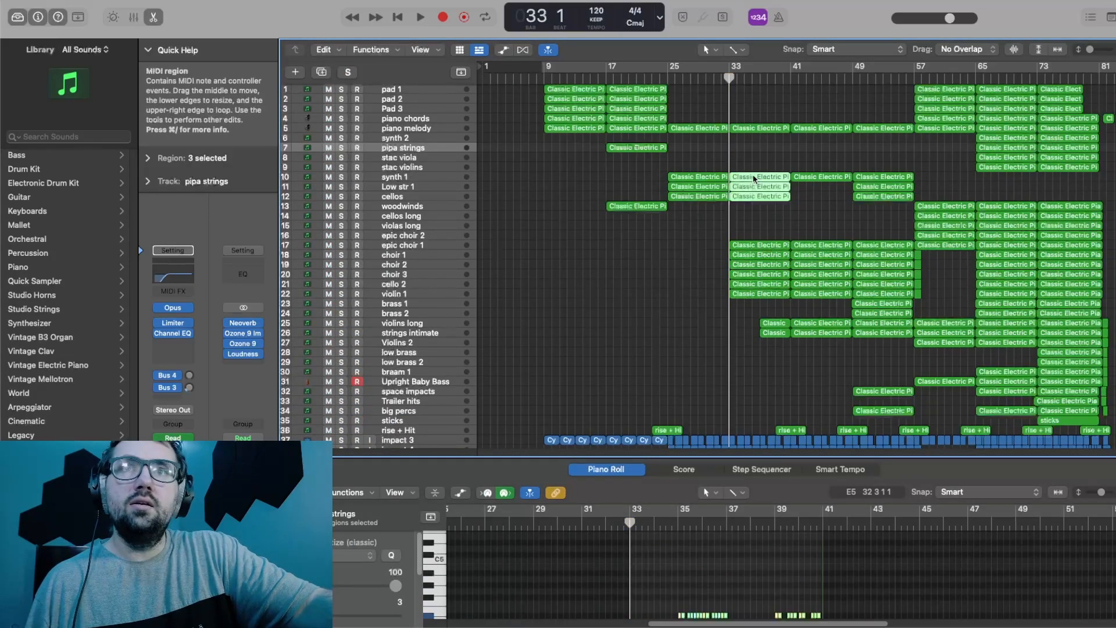
left_click_drag(760, 457, 776, 199)
scroll(810, 319, "up", 4)
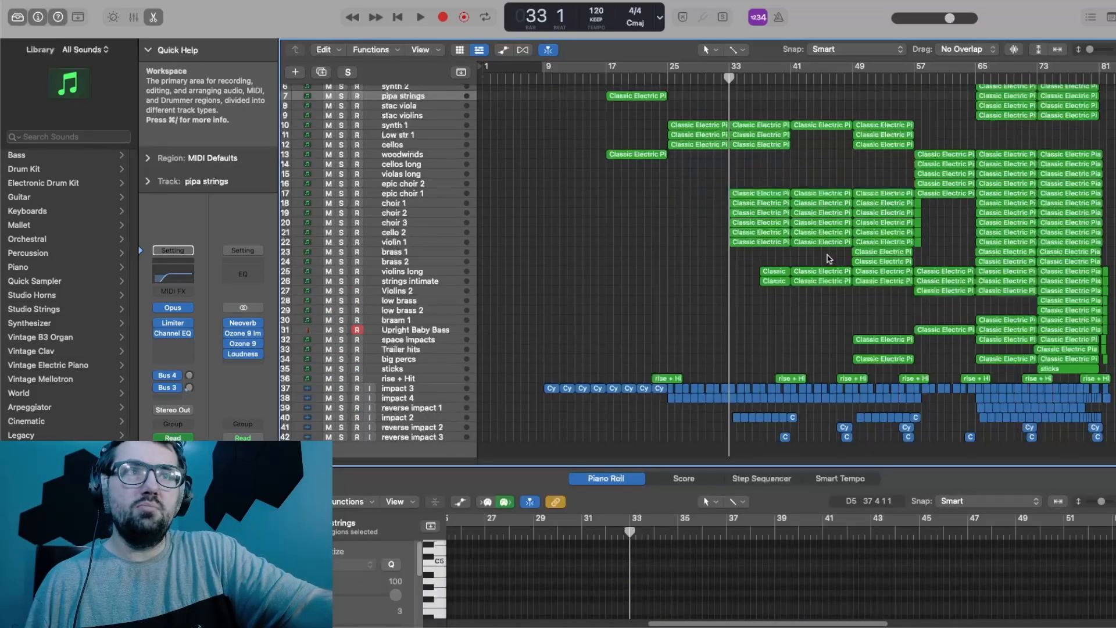
scroll(738, 262, "up", 3)
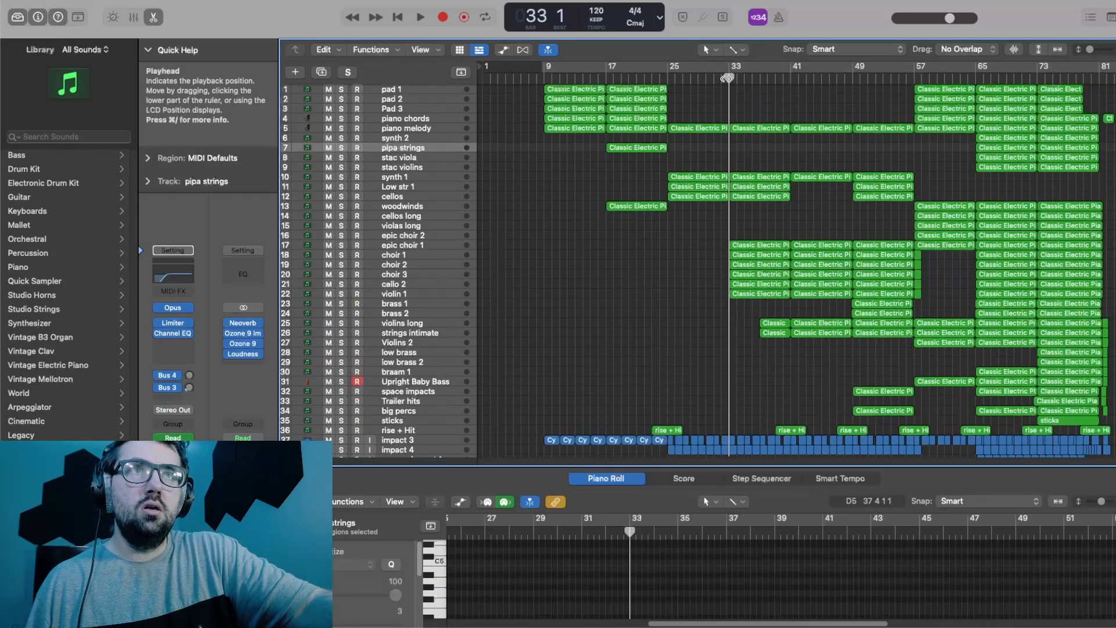
key("space")
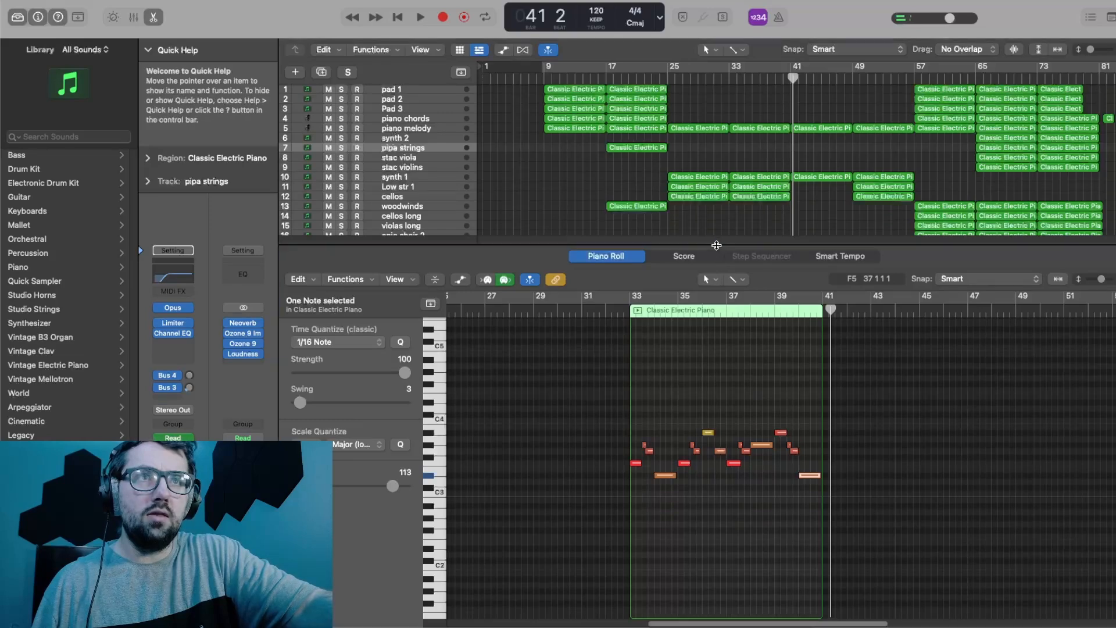
Step: Select the bar 37 regions of violins long and strings intimate and enlarge the piano roll to examine their notes
left_click_drag(715, 244, 717, 484)
scroll(770, 398, "down", 3)
left_click_drag(765, 353, 767, 297)
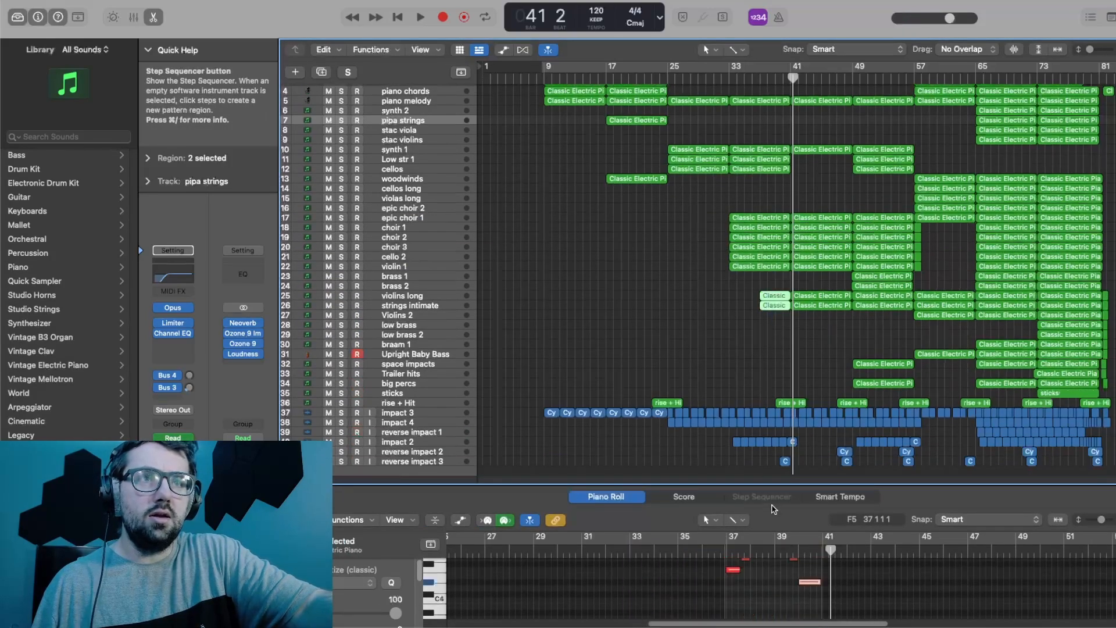
left_click_drag(762, 484, 760, 384)
left_click_drag(760, 384, 760, 375)
Step: Examine the violins long track's notes and open the Originals instrument on the strings intimate track
left_click(423, 246)
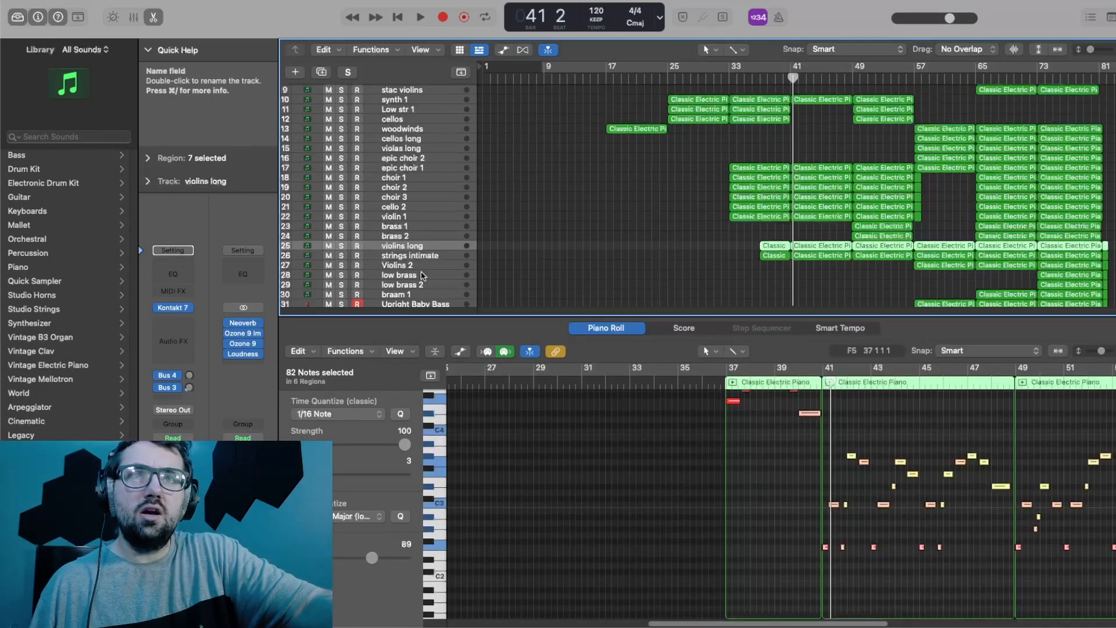
left_click(411, 256)
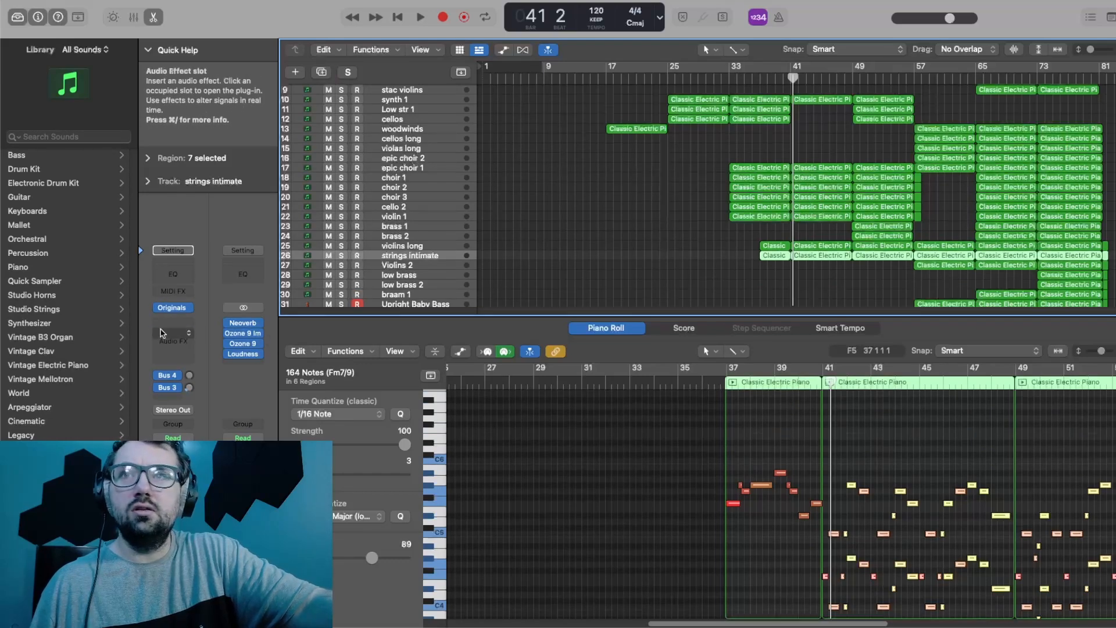
left_click(181, 312)
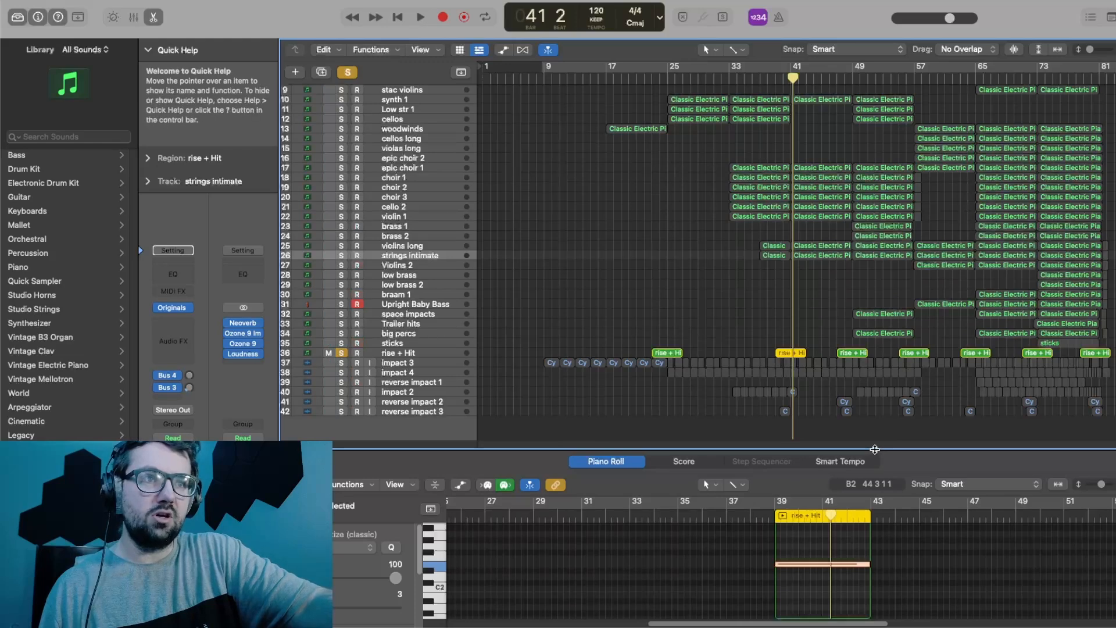
Step: Enlarge the piano roll to examine the rise + Hit region's note at bar 39 and play the soloed track briefly
left_click_drag(875, 449, 875, 254)
scroll(866, 388, "up", 3)
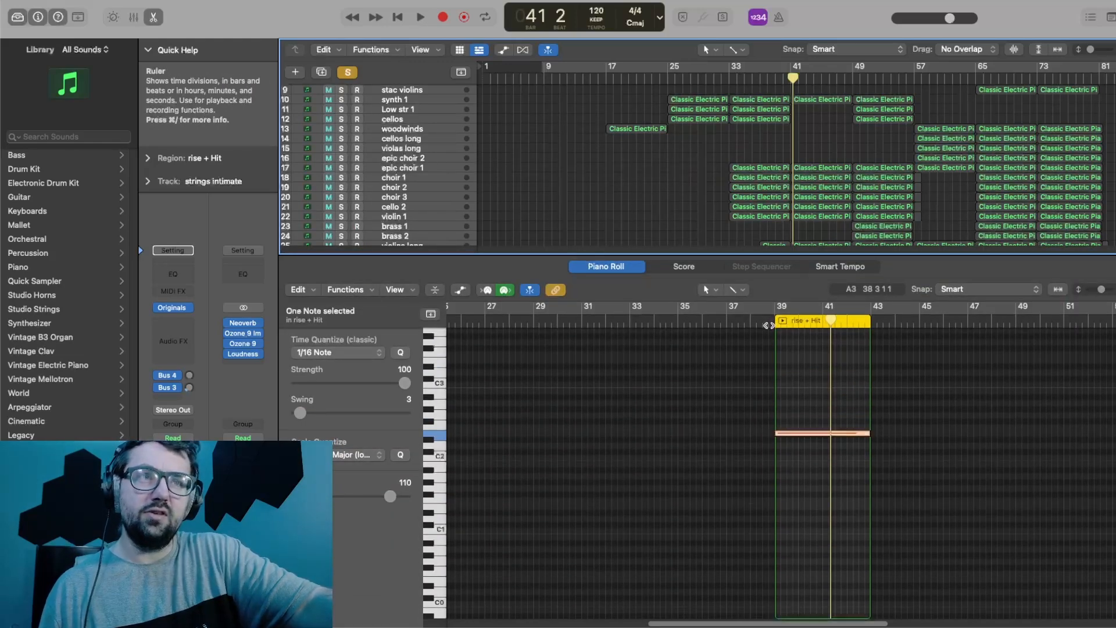
left_click(768, 325)
key("space")
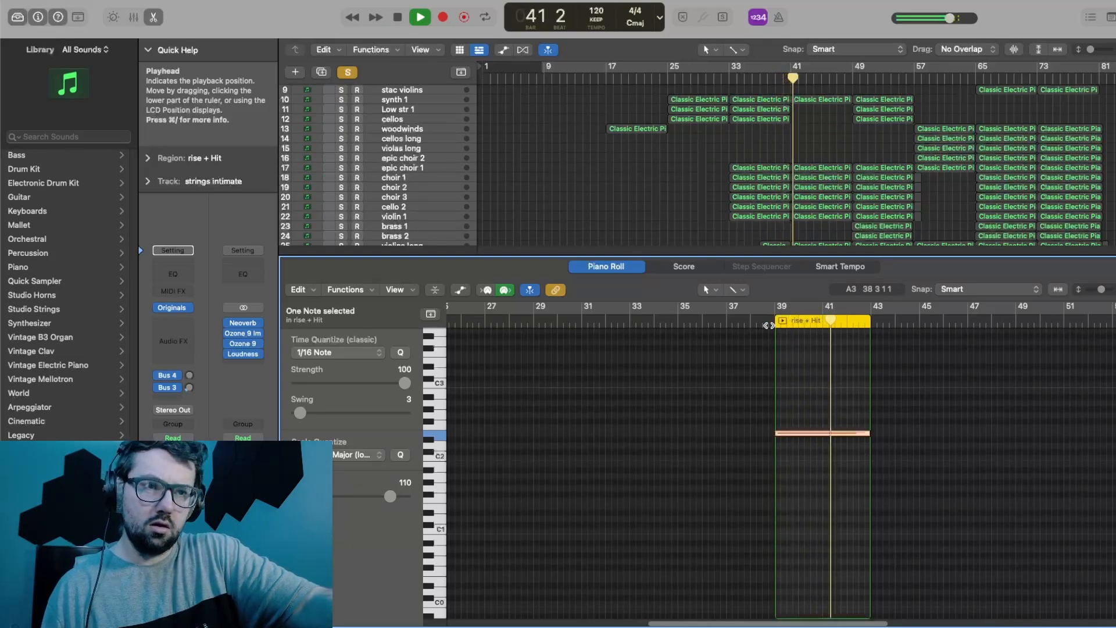
key("space")
Step: Shrink the piano roll, deselect the region and clear the solo on the rise + Hit track
left_click_drag(726, 258, 735, 479)
left_click(705, 409)
left_click(342, 353)
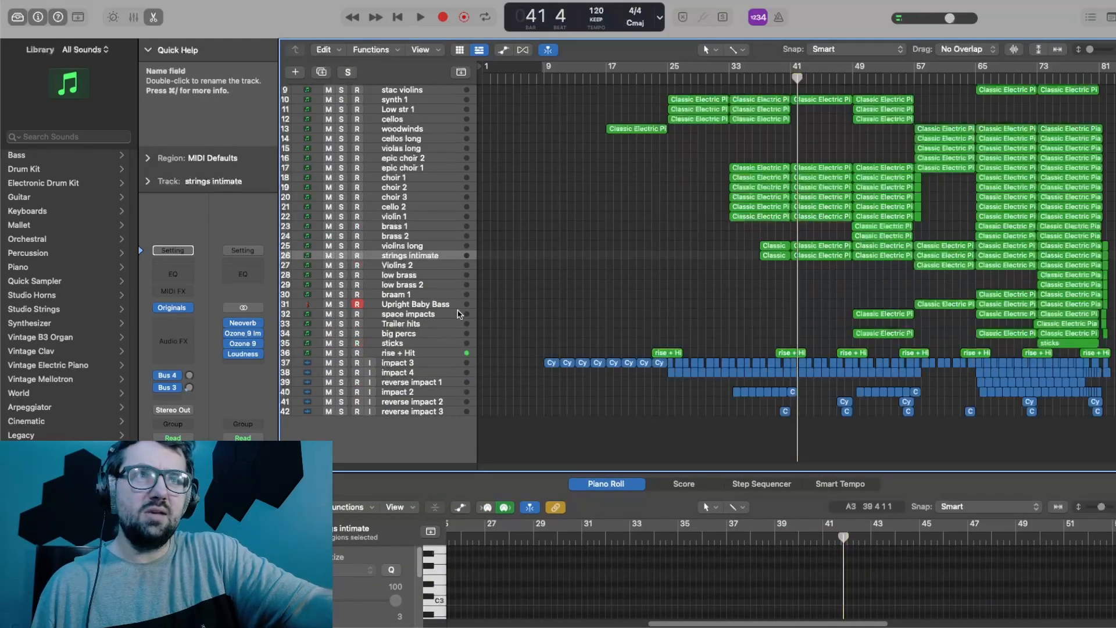
Step: Play the full arrangement from about bar 40, and again from bar 48
left_click(784, 80)
key("space")
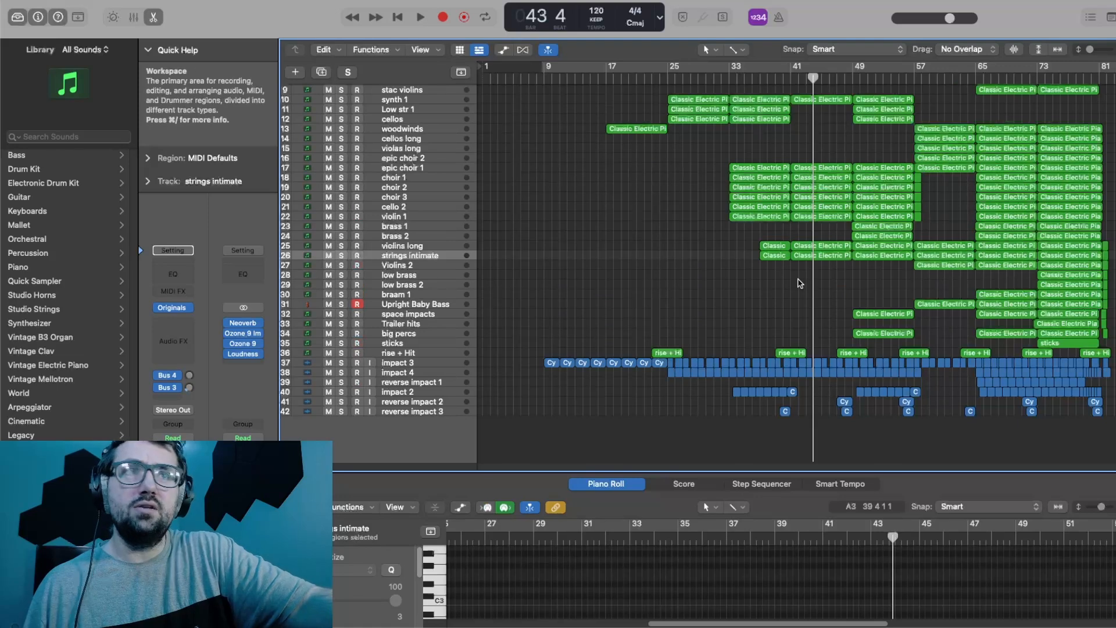
left_click(844, 230, "shift")
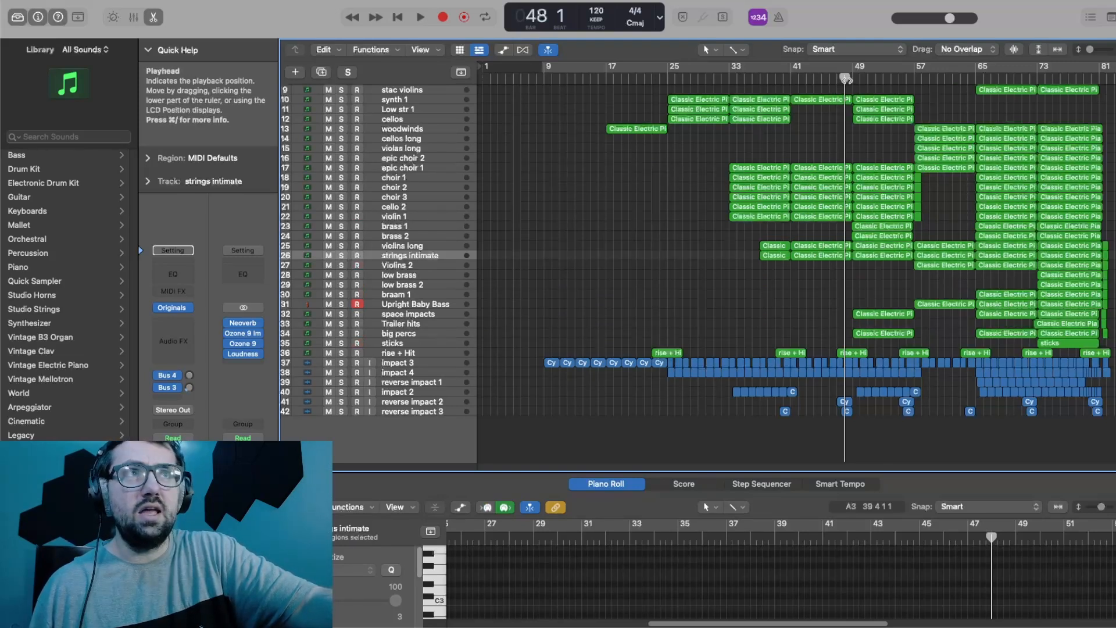
key("space")
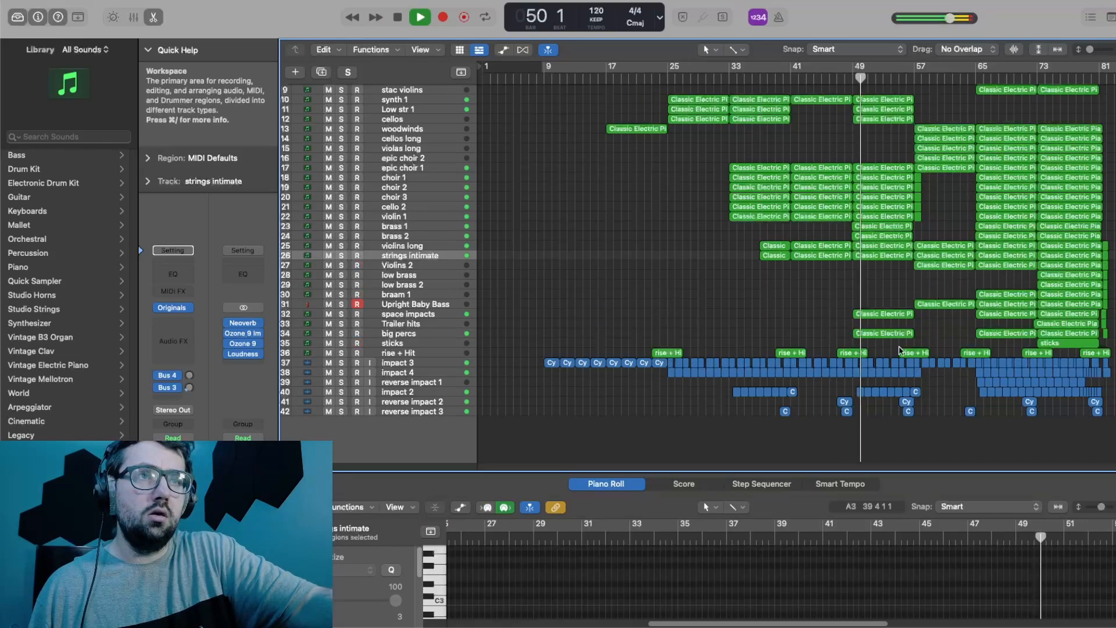
Step: Select the bar 49 regions of space impacts and big percs and examine their notes in an enlarged piano roll
left_click_drag(871, 344, 882, 312)
left_click_drag(971, 471, 962, 298)
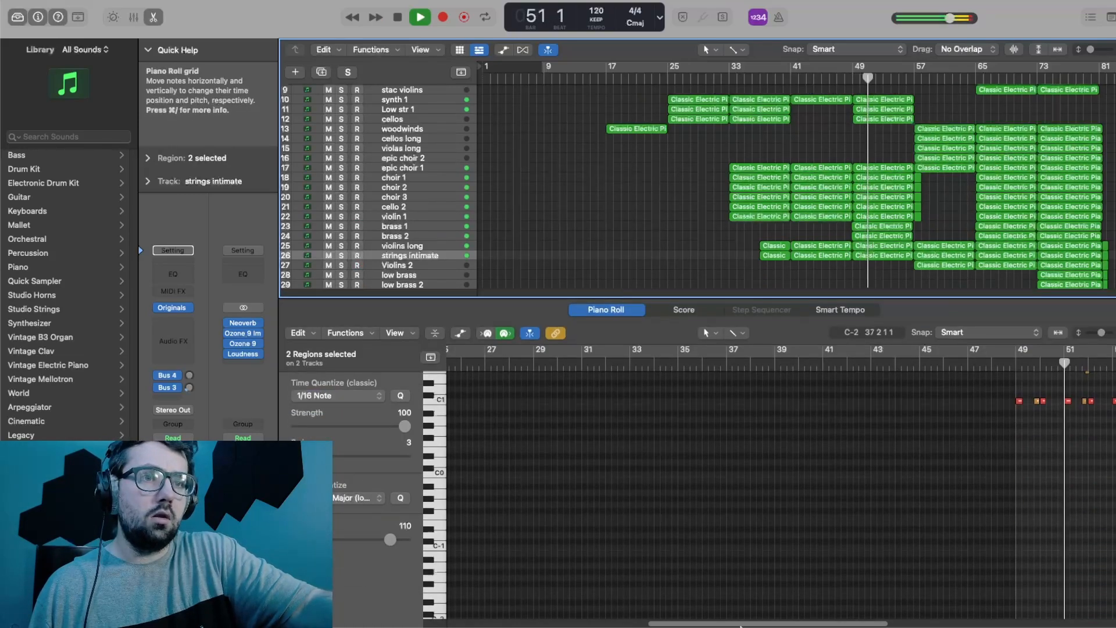
left_click_drag(749, 623, 839, 620)
scroll(859, 498, "up", 5)
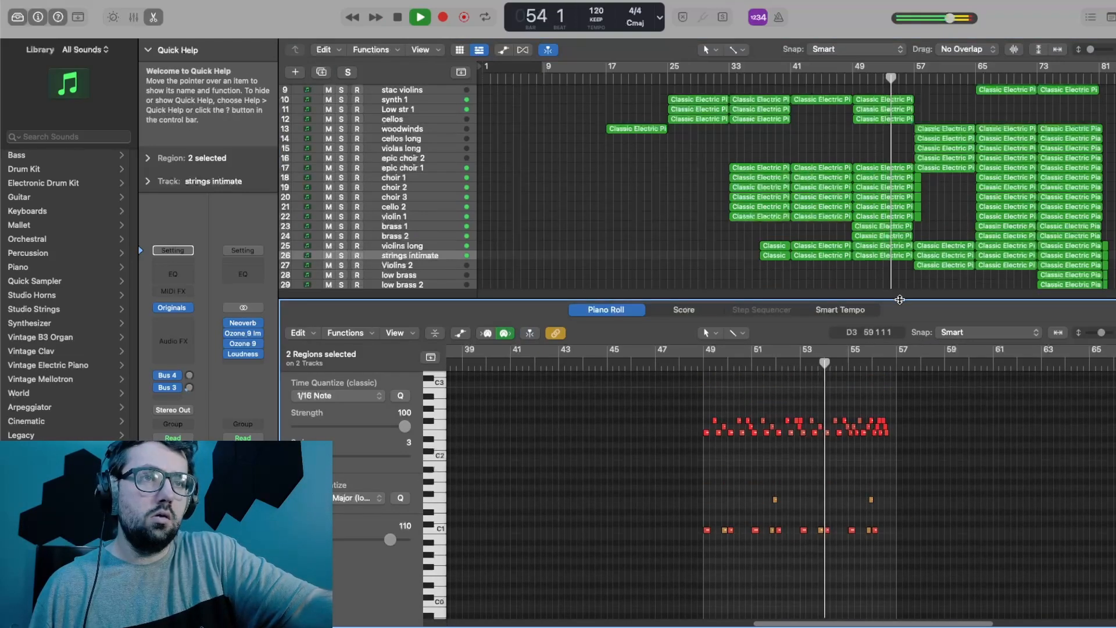
Step: Shrink the piano roll and play the arrangement from about bar 56 to hear the section starting at bar 57
left_click_drag(899, 299, 900, 400)
key("space")
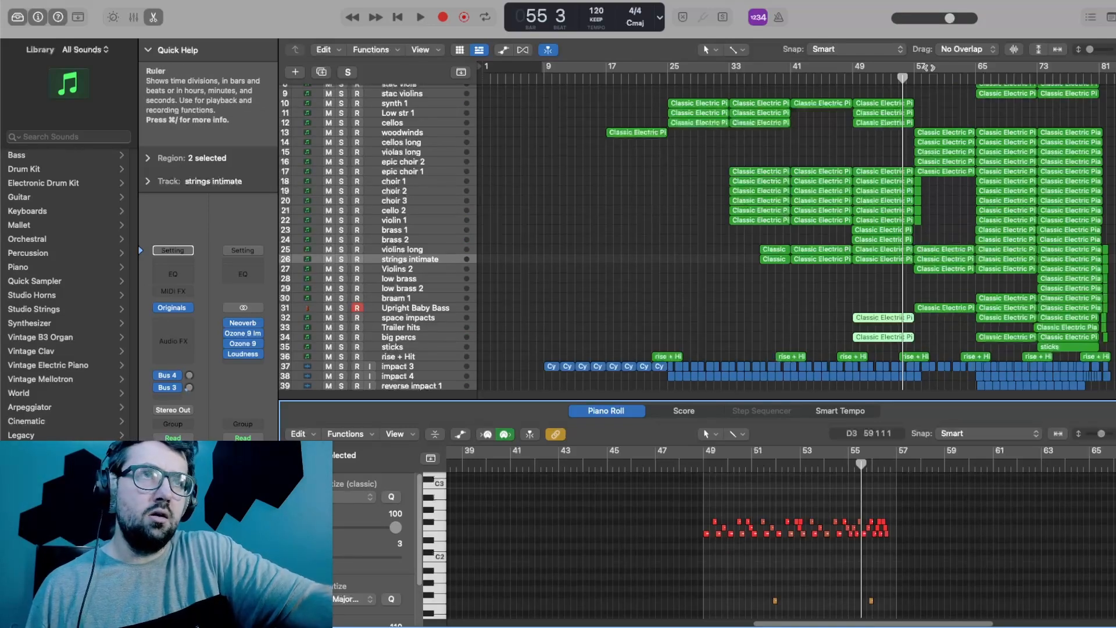
left_click(909, 82)
key("space")
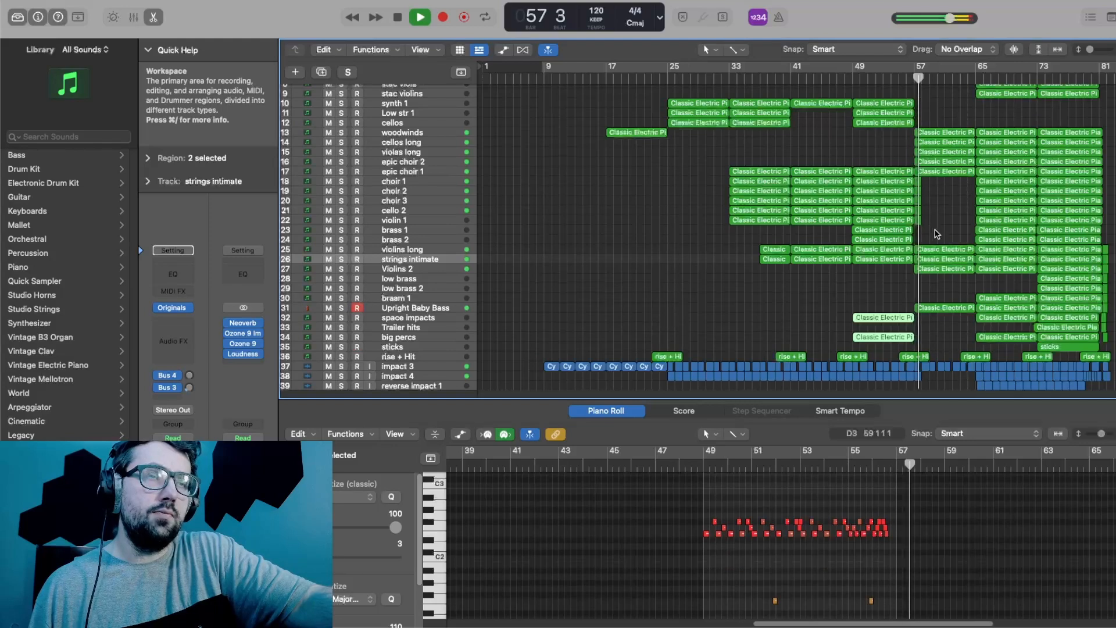
left_click_drag(990, 410, 1006, 463)
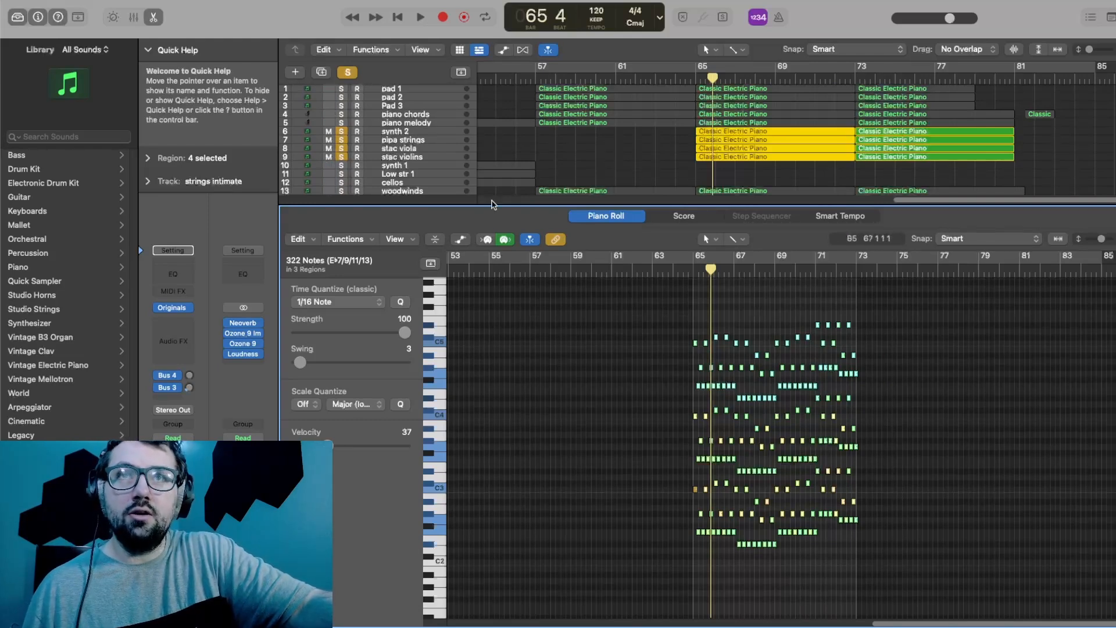
Step: Play the soloed synth 2, pipa strings, stac viola and stac violins regions from bar 65 and clear their solos
left_click(692, 79)
key("space")
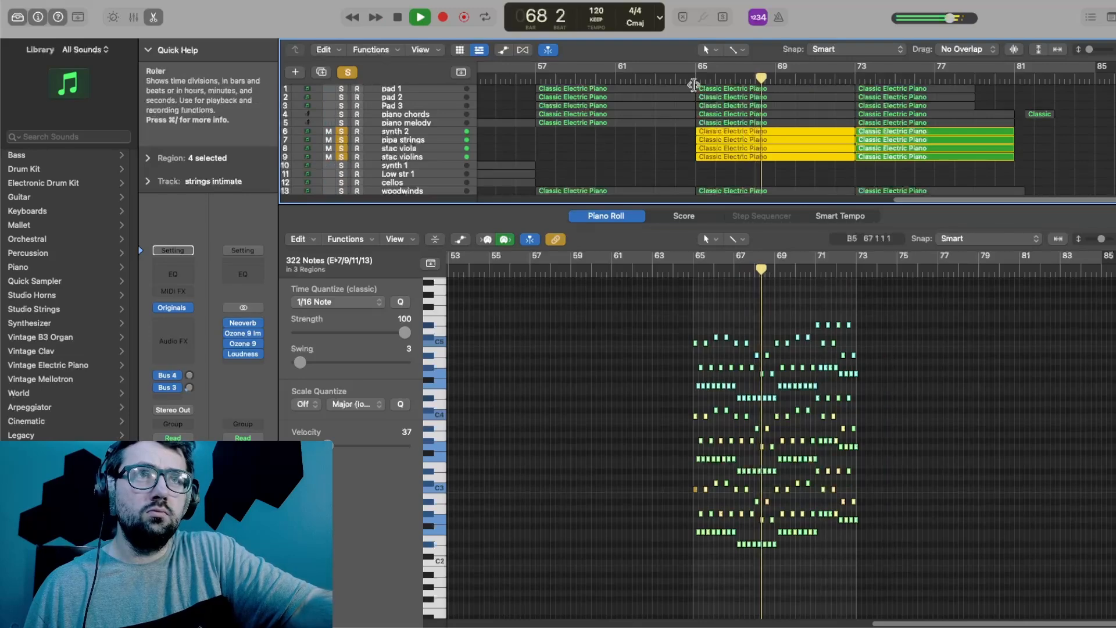
key("space")
left_click_drag(341, 157, 341, 131)
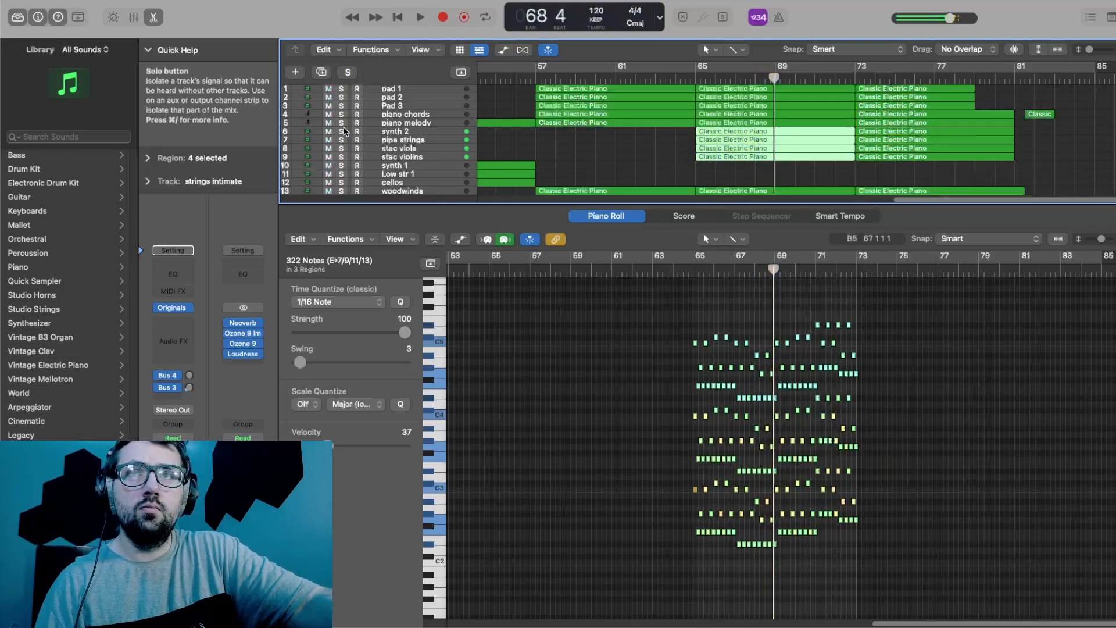
Step: Shrink the piano roll to show all tracks and play the full arrangement from about bar 63
left_click_drag(533, 203, 533, 400)
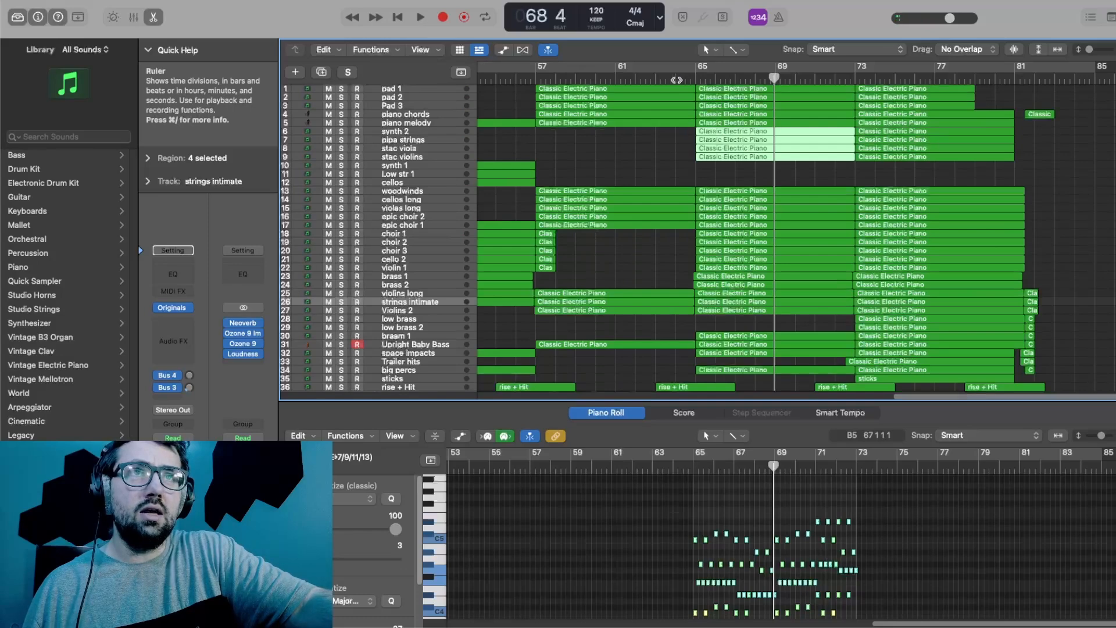
left_click(653, 79)
key("space")
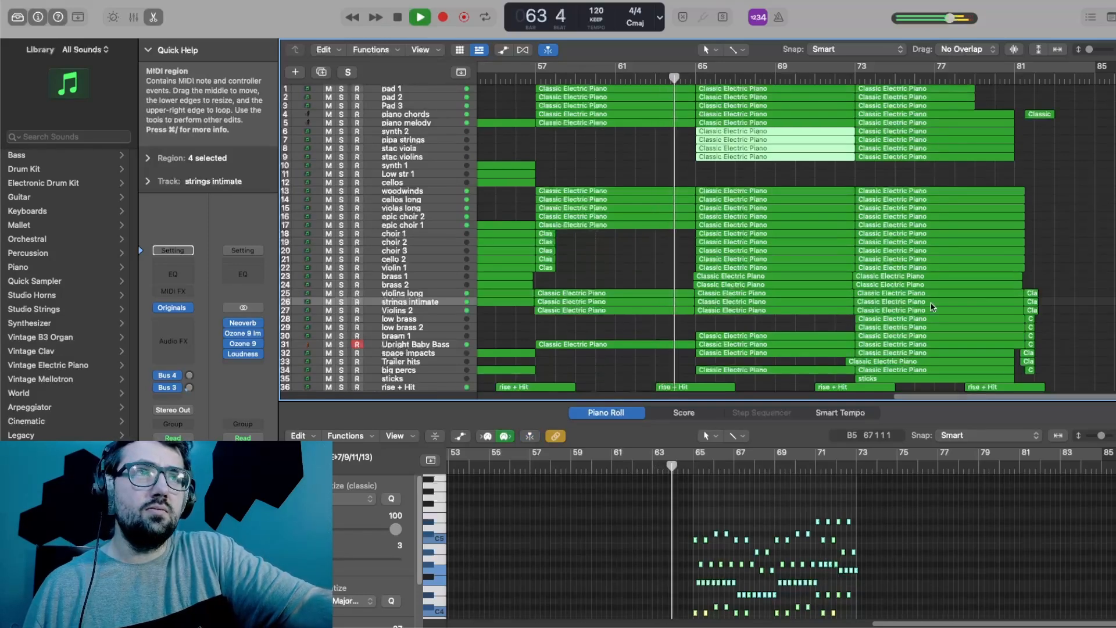
scroll(945, 280, "down", 1)
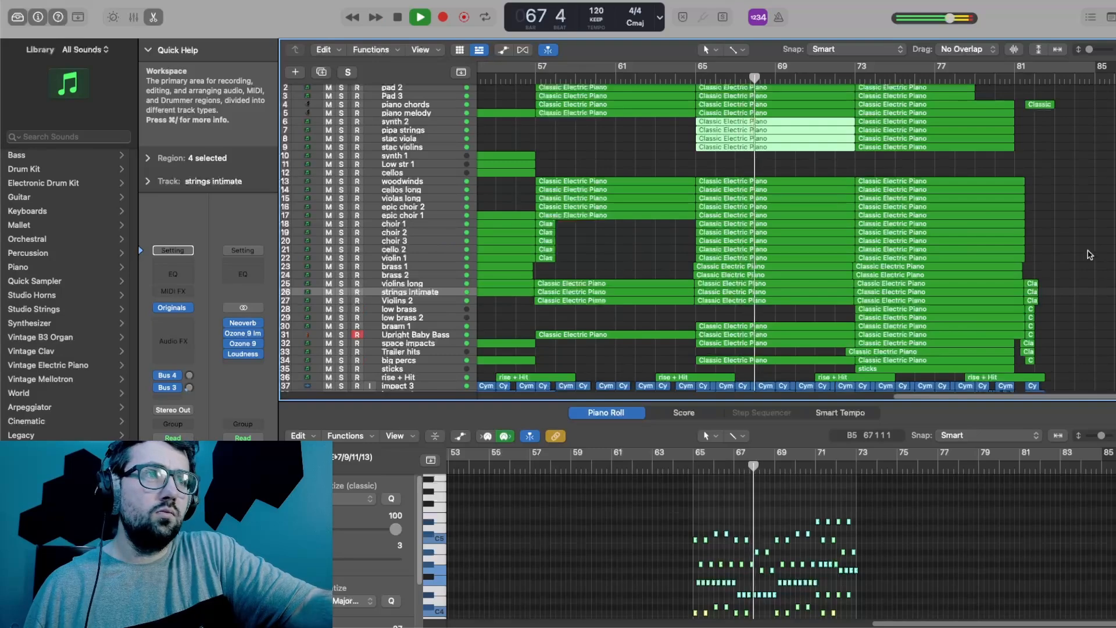
left_click_drag(1031, 403, 1029, 504)
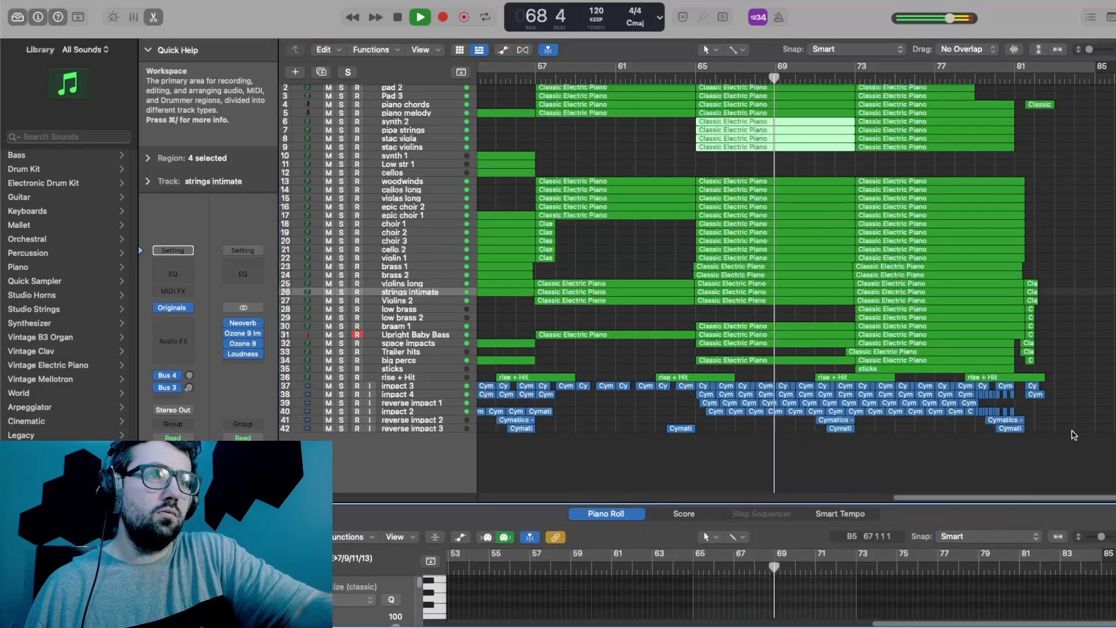
left_click(1079, 456)
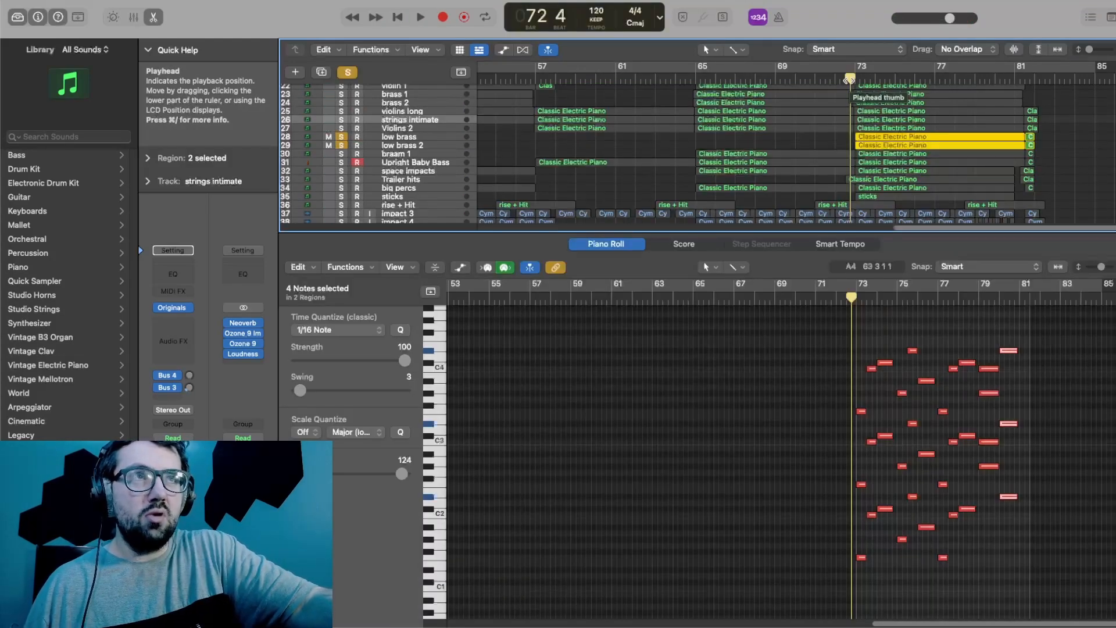
Step: Play the soloed low brass and low brass 2 regions from just before bar 73 and clear both solos
key("space")
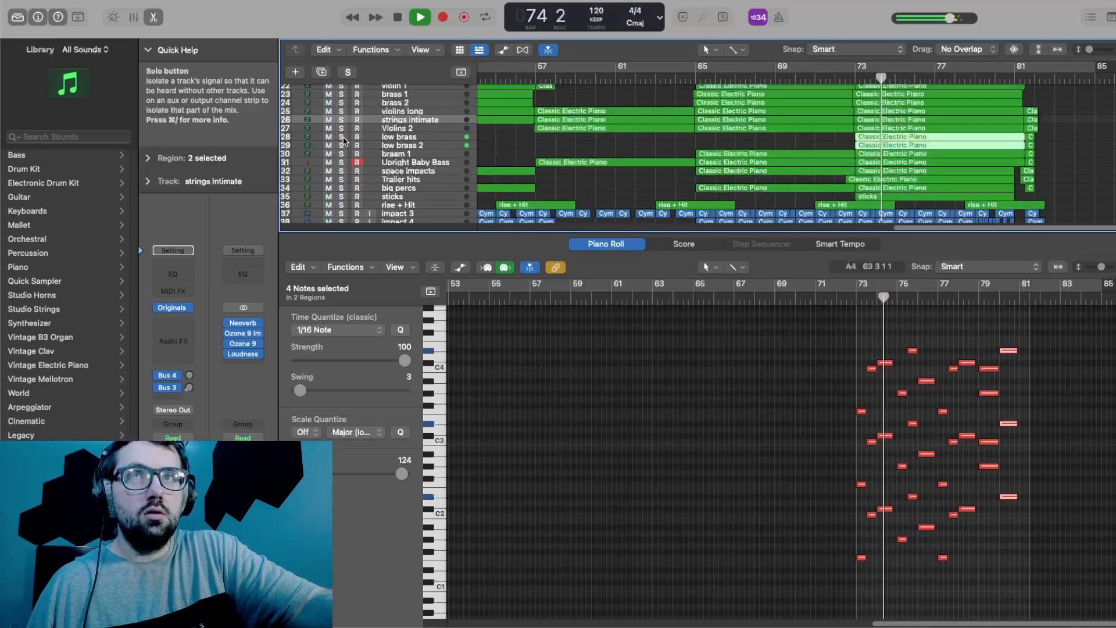
key("ctrl+s")
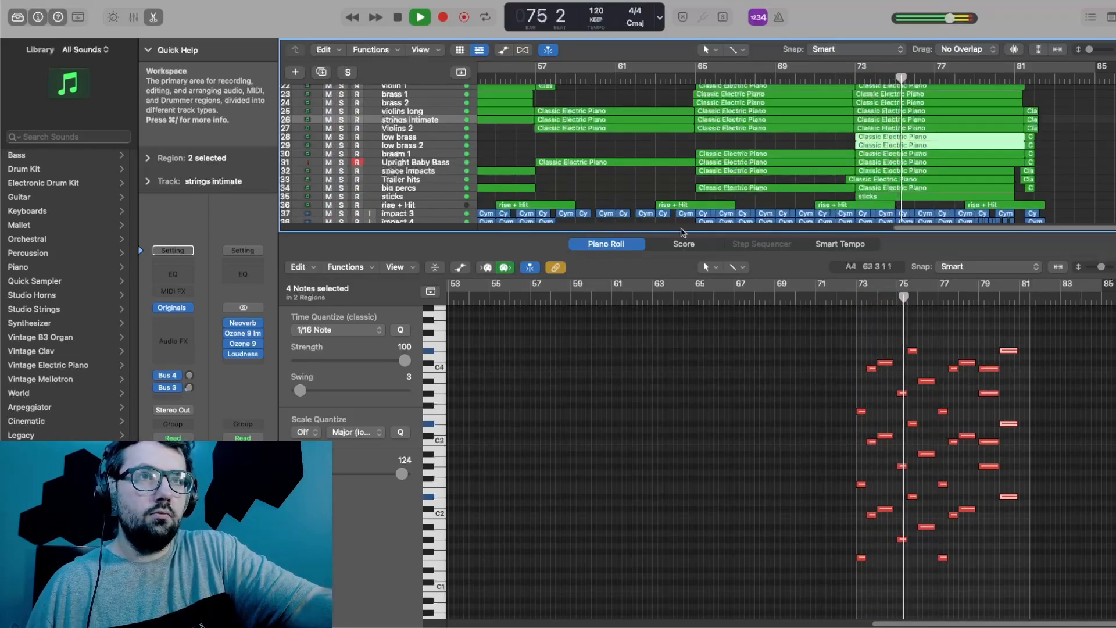
Step: Shrink the piano roll and deselect the low brass regions to view the whole track list
left_click_drag(692, 233, 710, 475)
left_click(787, 412)
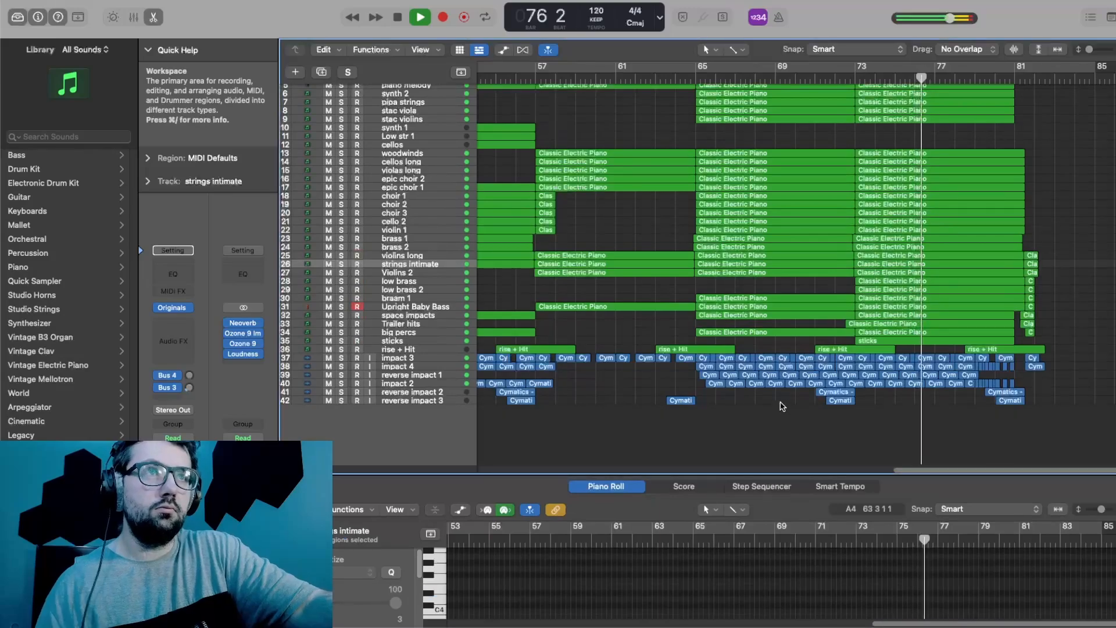
scroll(809, 246, "up", 2)
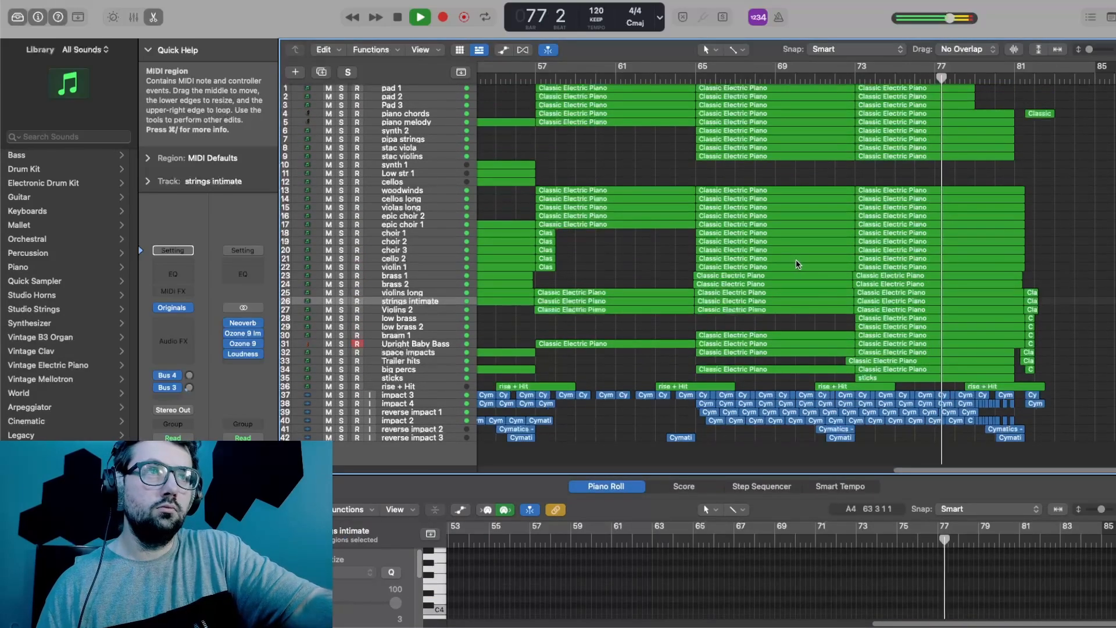
Step: Pause playback in bar 77, resume it through the ending and stop at bar 82
key("space")
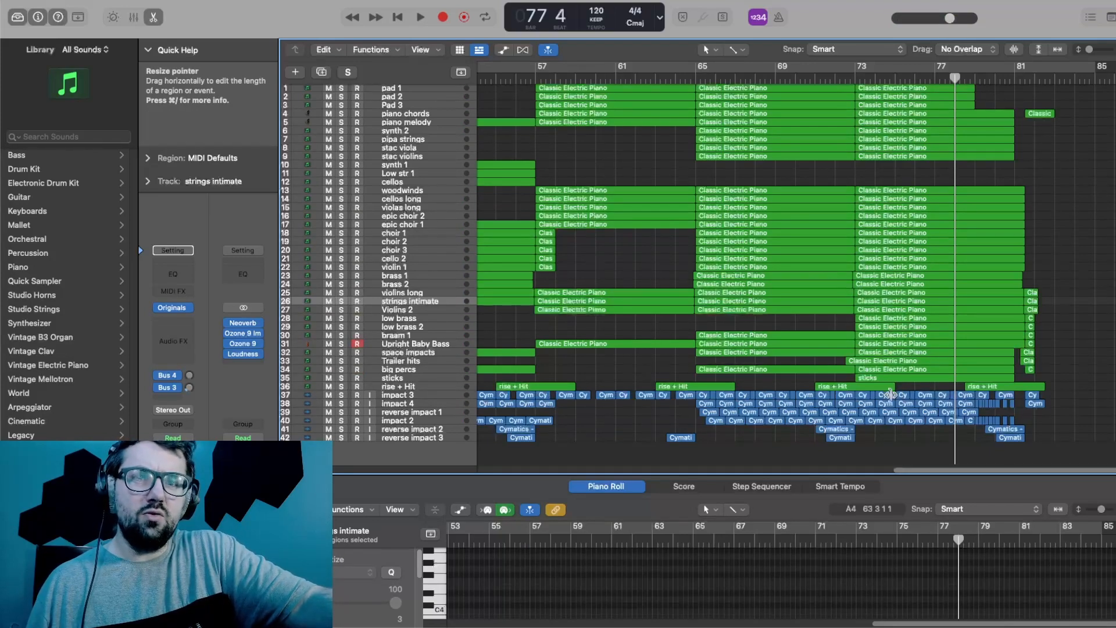
key("space")
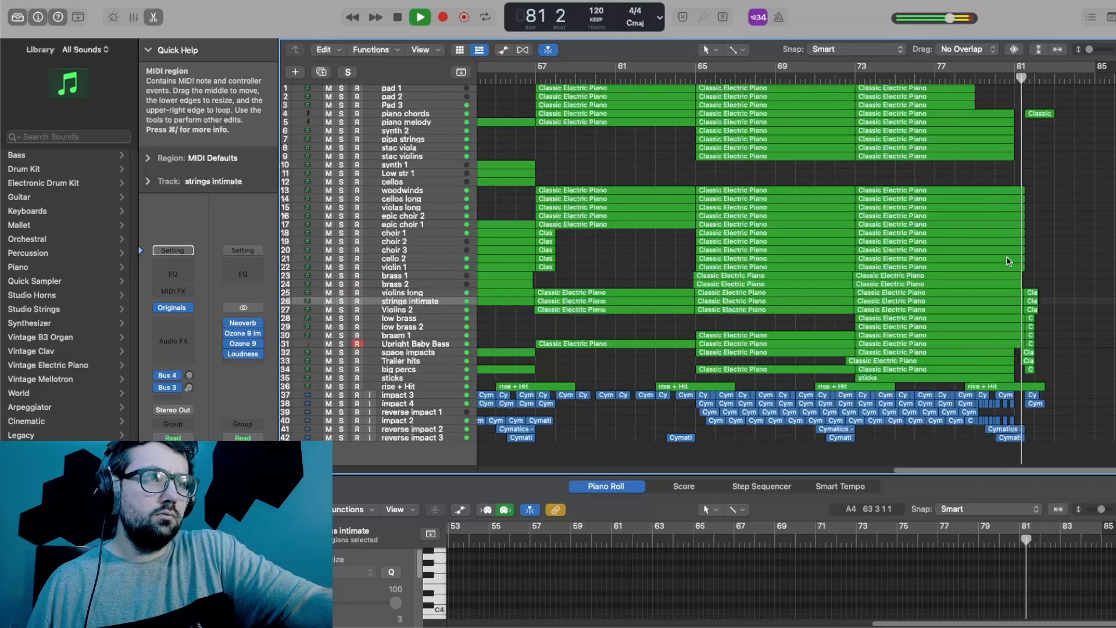
key("space")
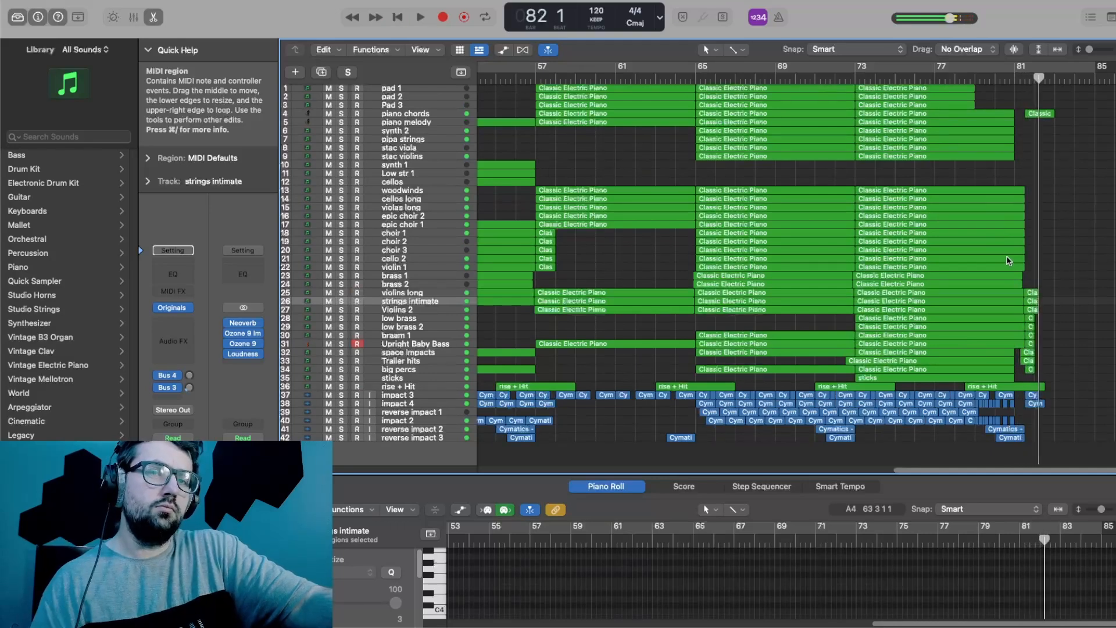